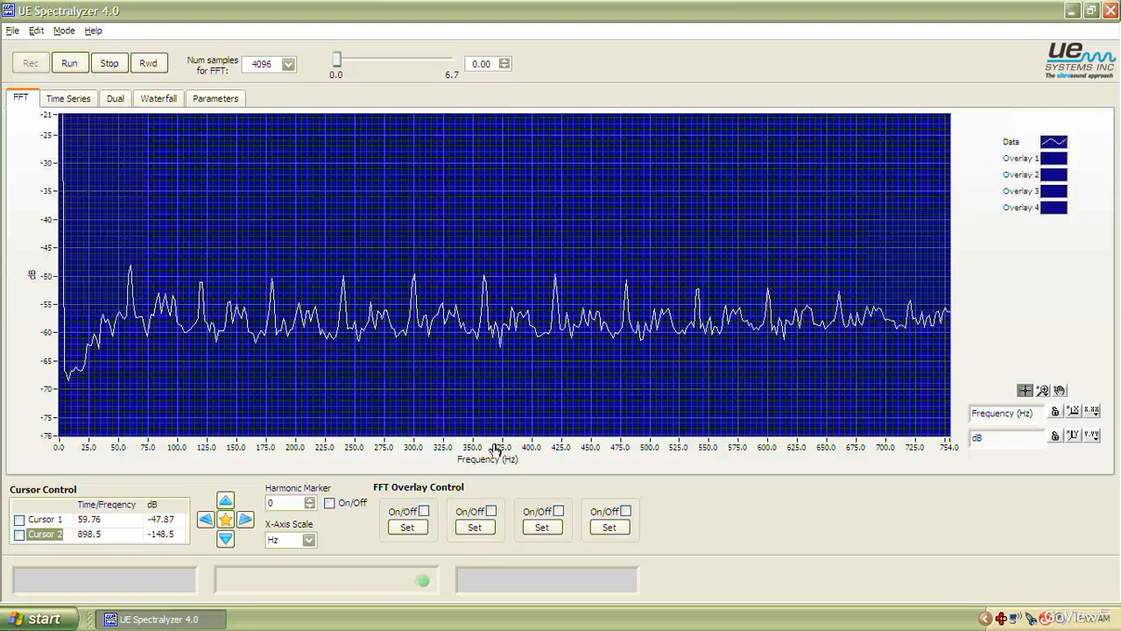
click(309, 541)
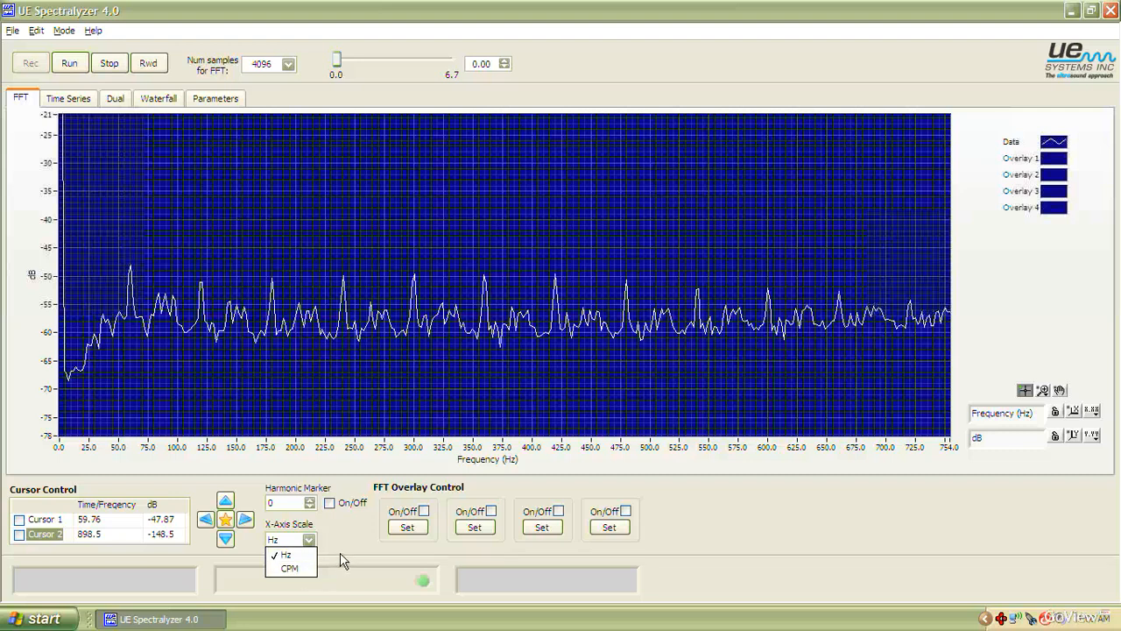
click(338, 550)
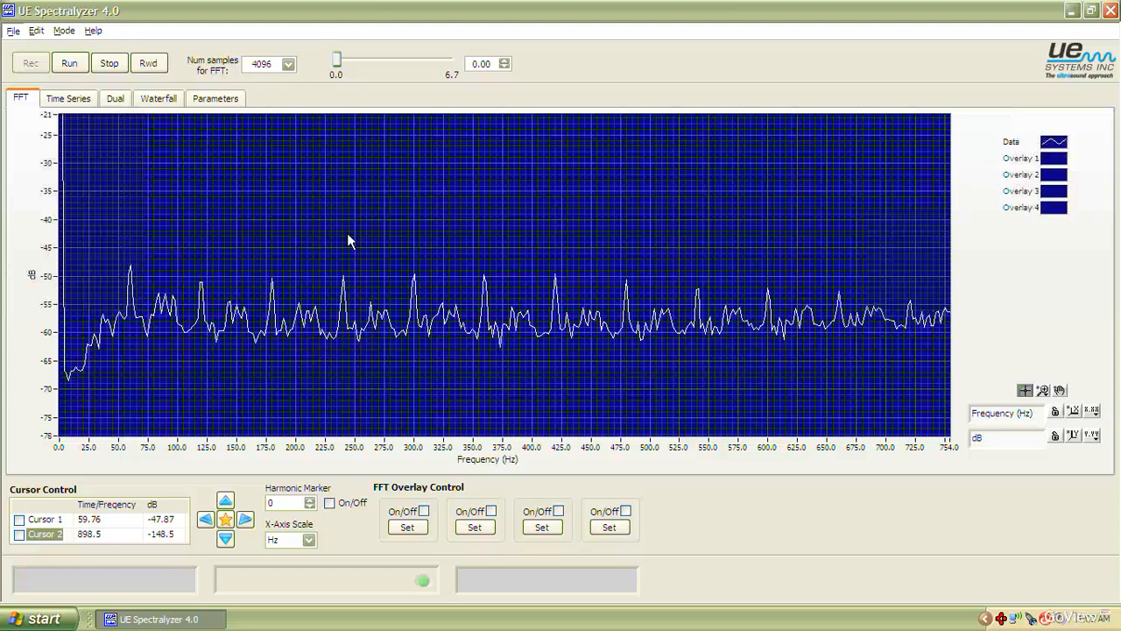
right_click(129, 144)
click(301, 184)
- Show Cursor 1, move it to about 67 Hz, recentre it on the graph, and reposition it at about 155 Hz and -48 dB
click(19, 519)
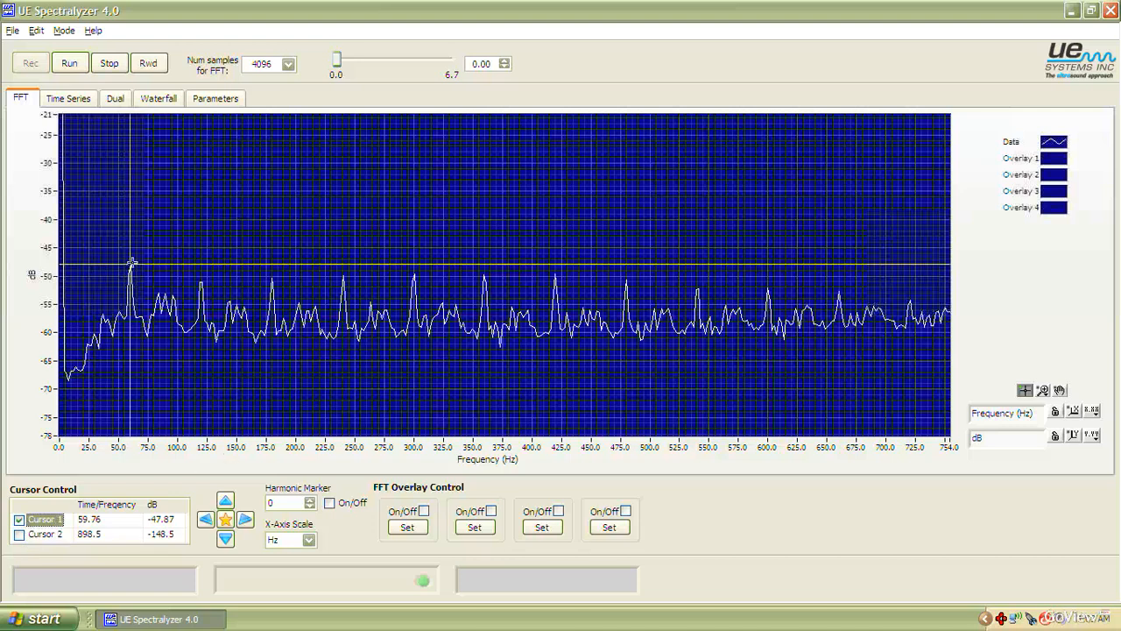
drag(132, 267, 145, 100)
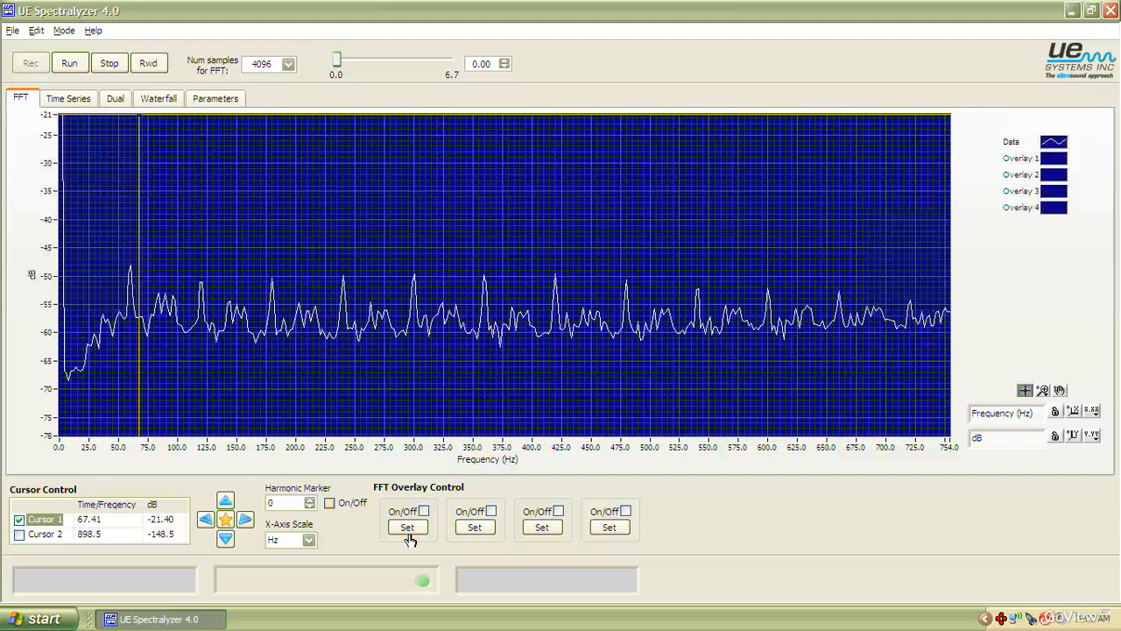
click(230, 521)
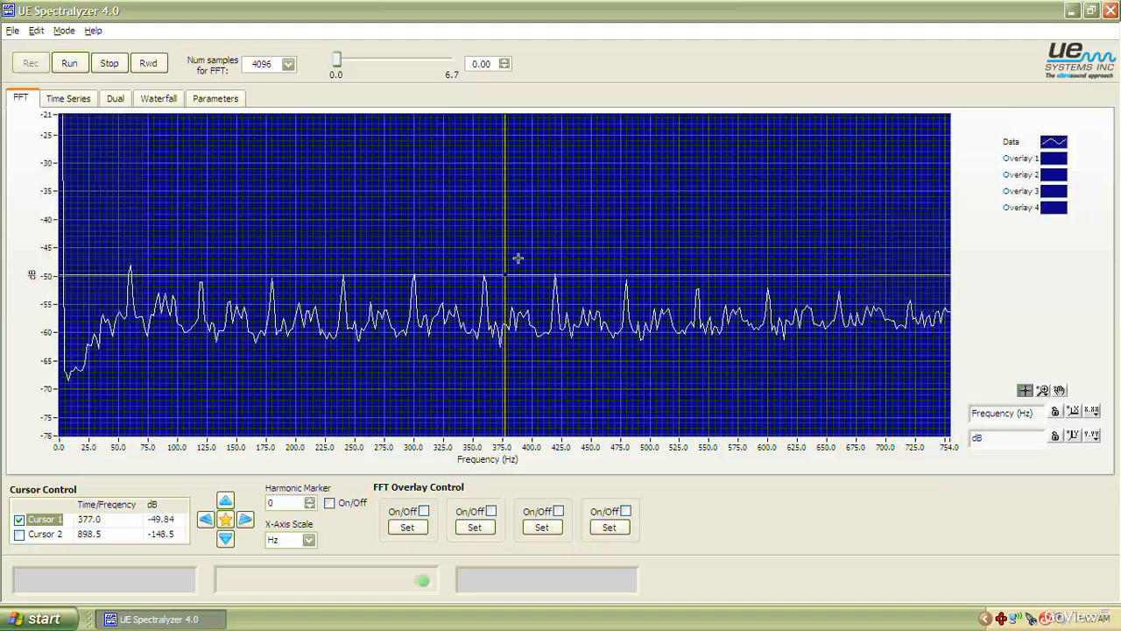
drag(512, 282, 243, 267)
- Show Cursor 2 instead of Cursor 1, centre it on the graph, and move it to about 140 Hz and -44 dB
click(19, 534)
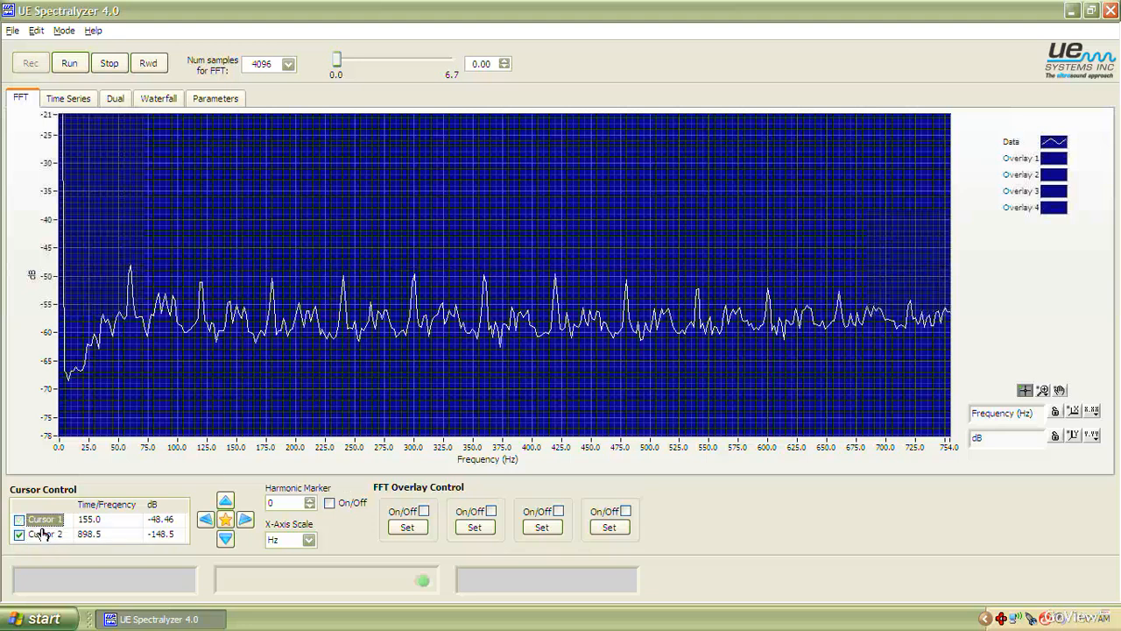
click(226, 519)
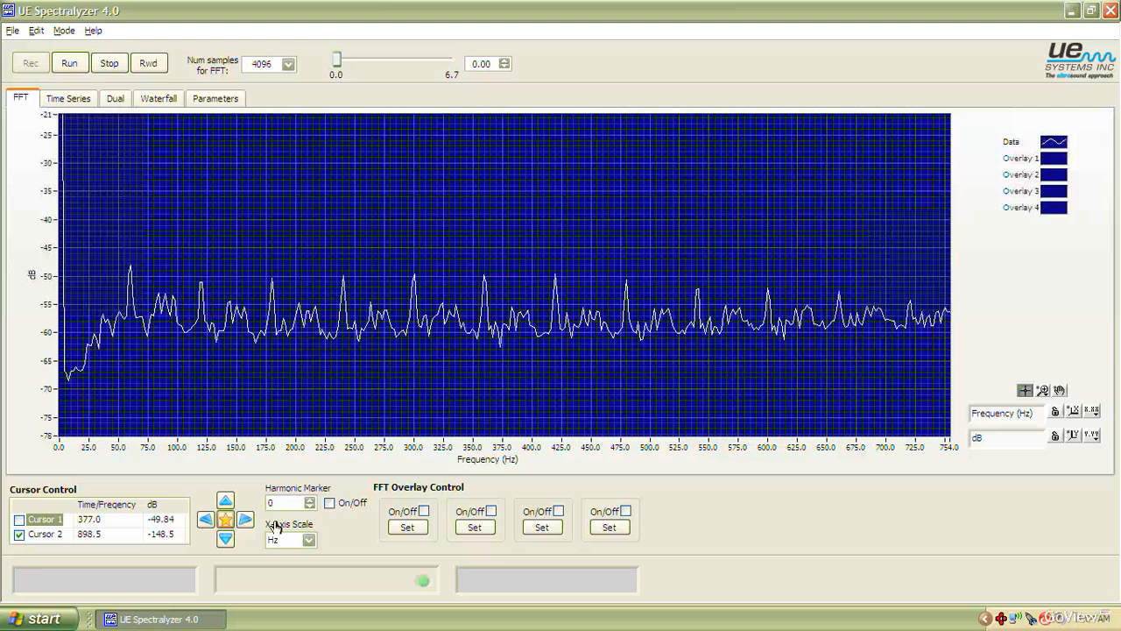
click(43, 534)
click(226, 520)
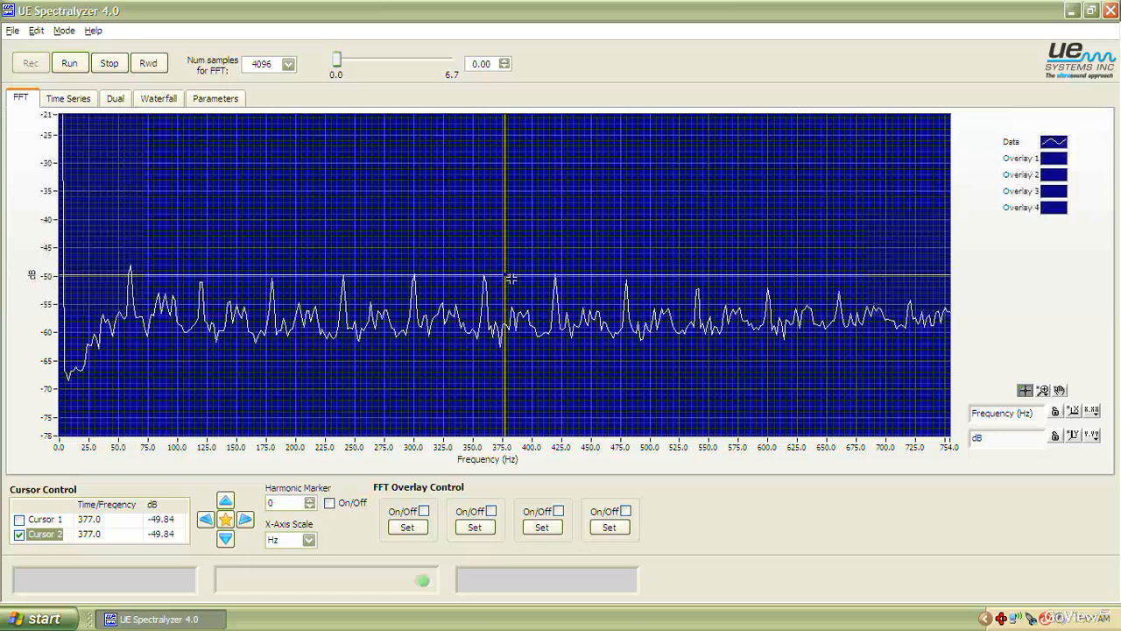
drag(508, 278, 227, 244)
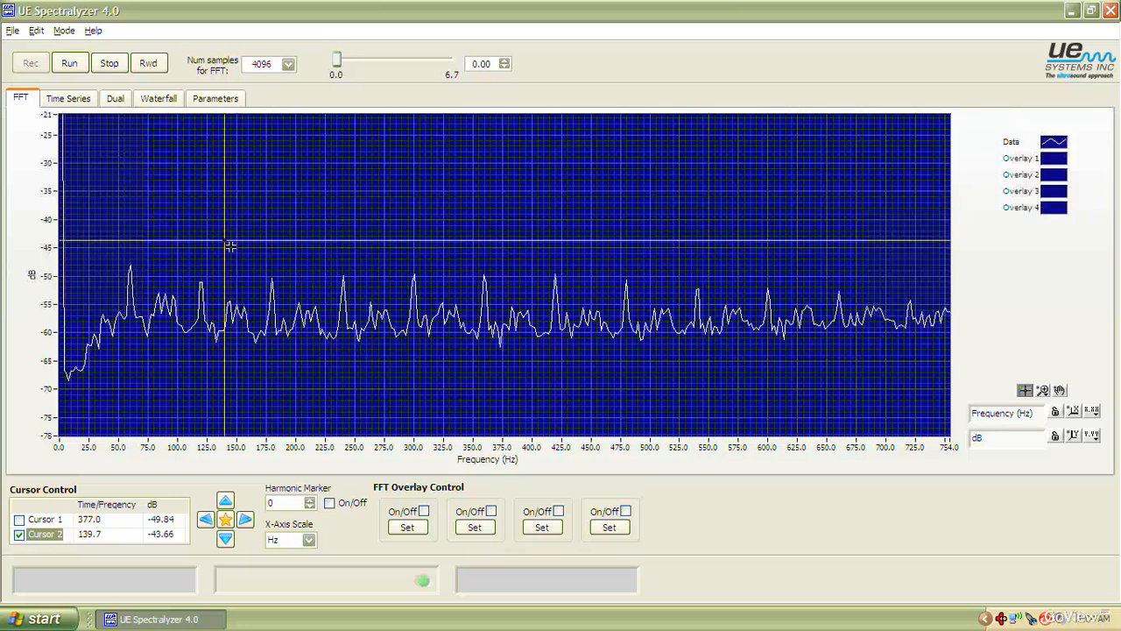
- Show Cursor 1 as well, and place Cursor 2 on the peak at 59.76 Hz and Cursor 1 at about 123 Hz
click(41, 524)
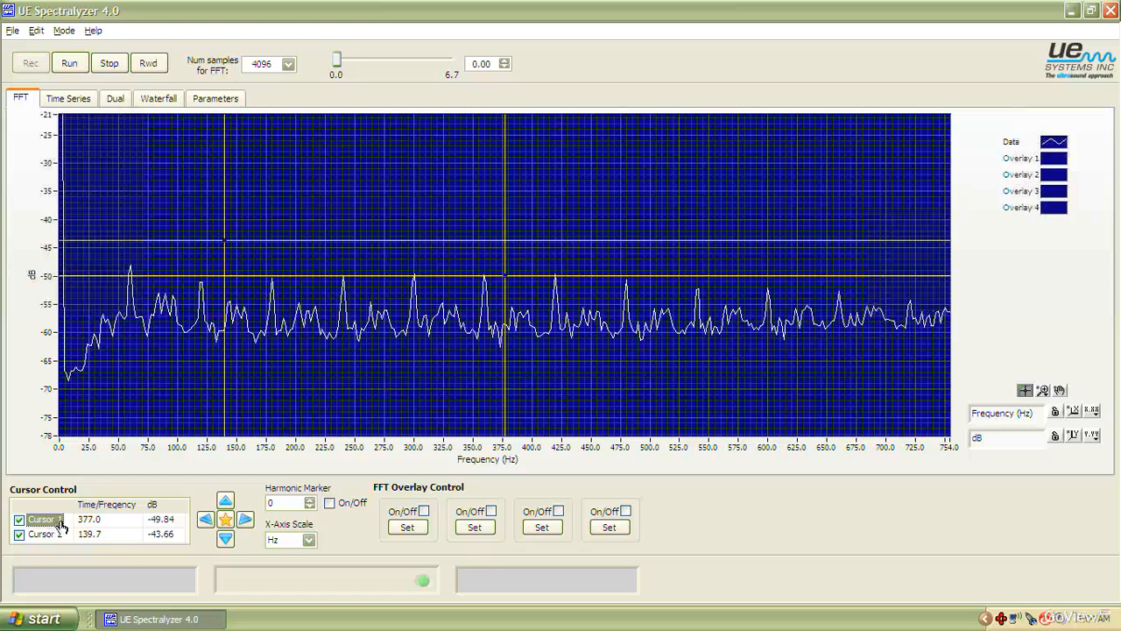
click(56, 534)
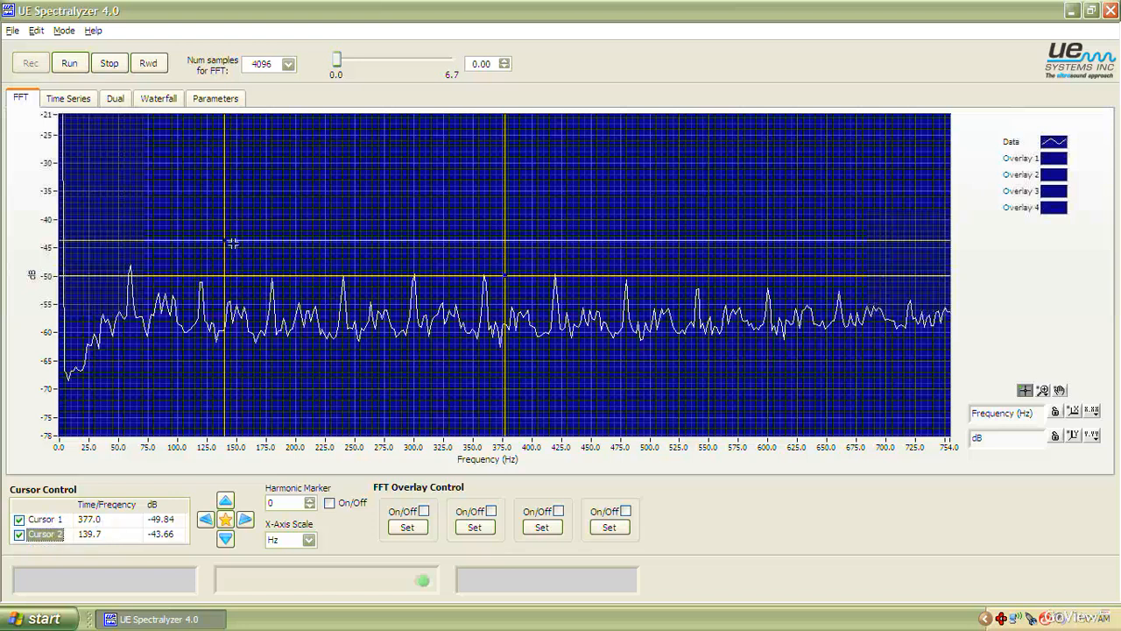
drag(224, 241, 135, 266)
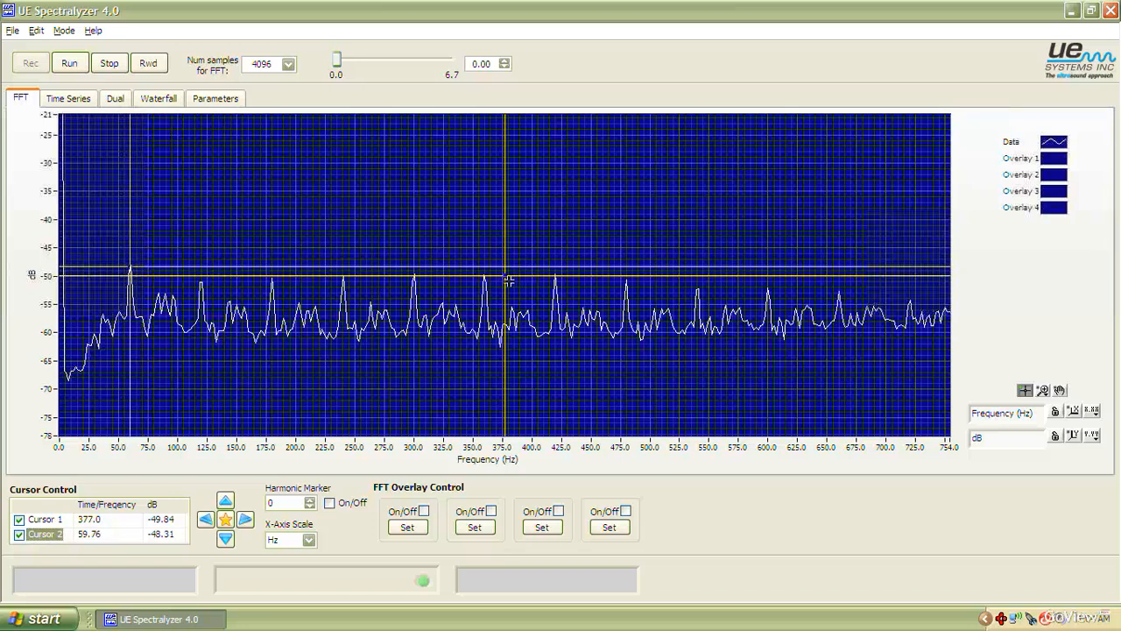
drag(508, 280, 207, 283)
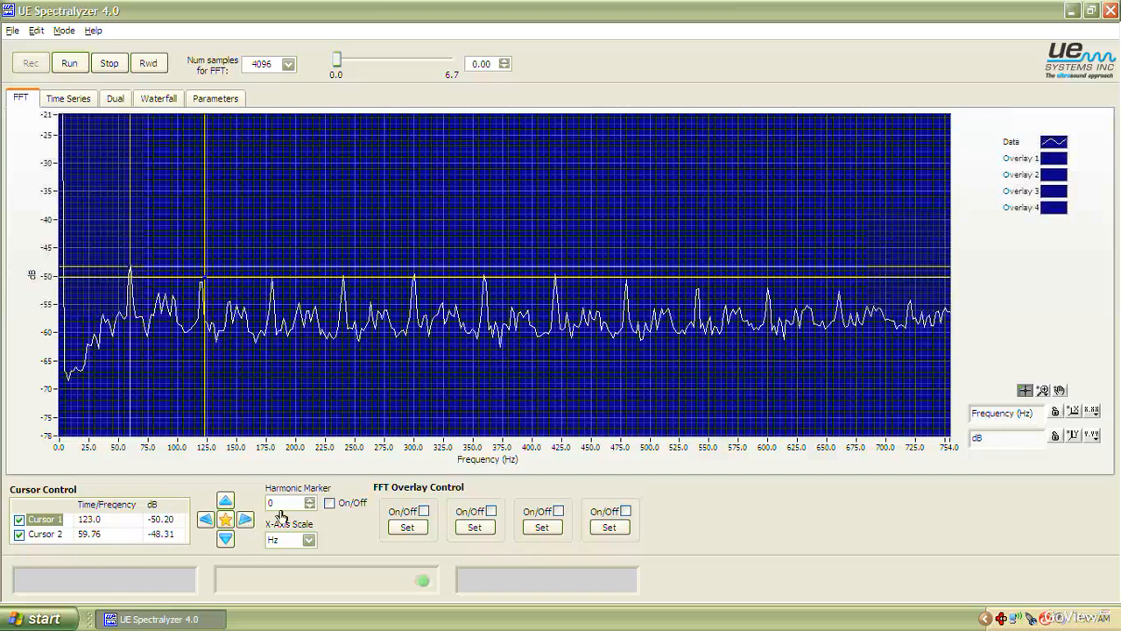
- Nudge Cursor 1 to a higher level and frequency, at -40.20 dB and 140.6 Hz, and hide both cursors
click(225, 500)
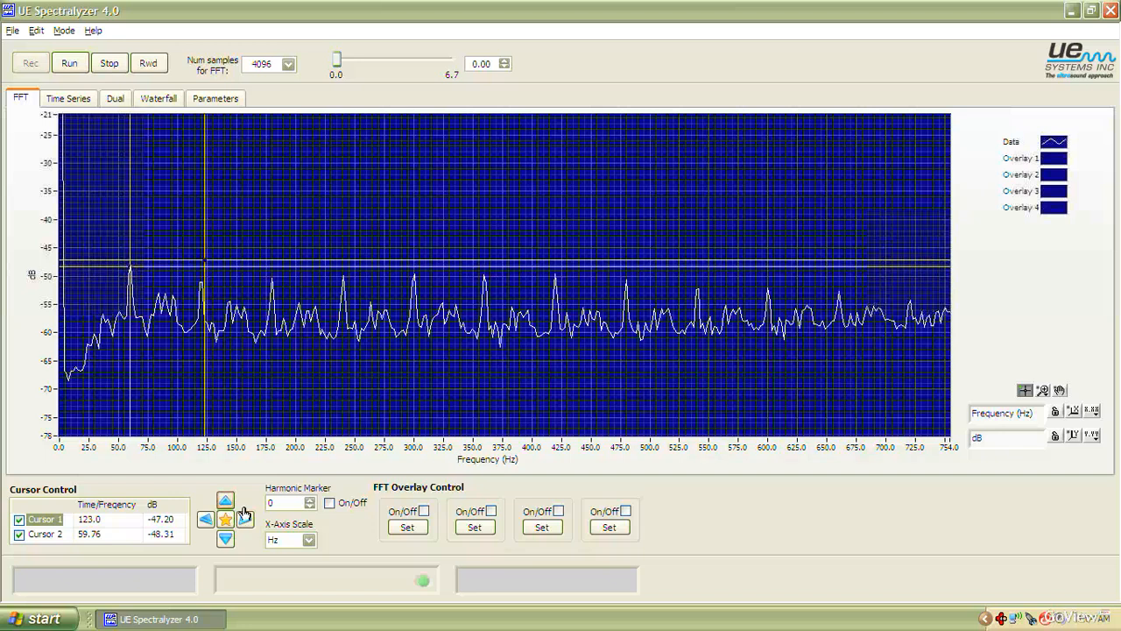
click(247, 520)
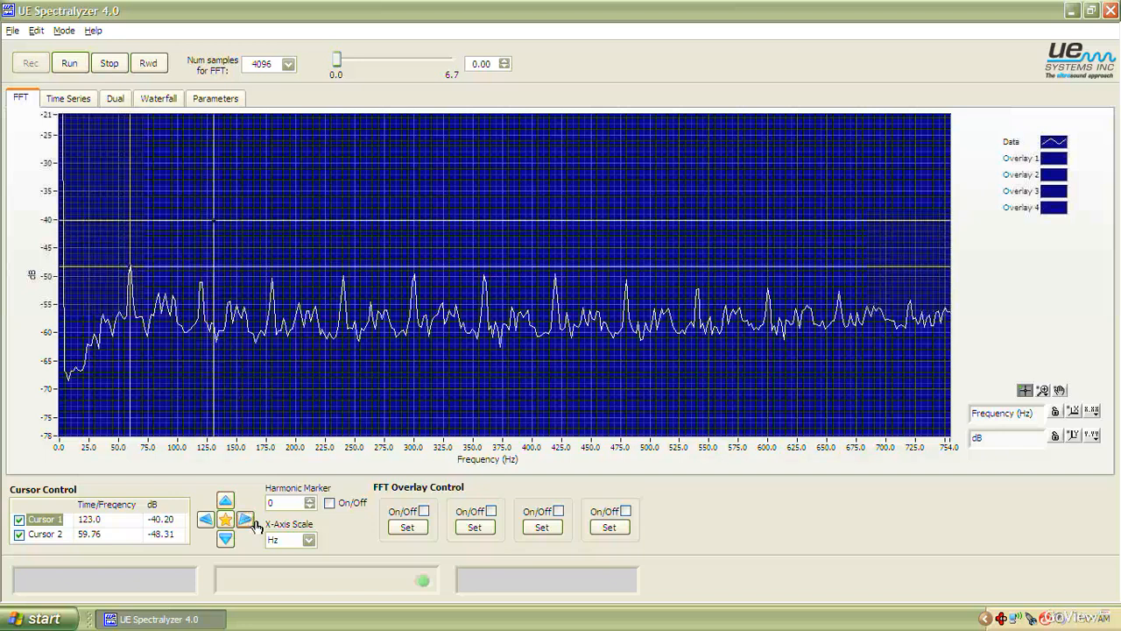
click(20, 520)
click(19, 534)
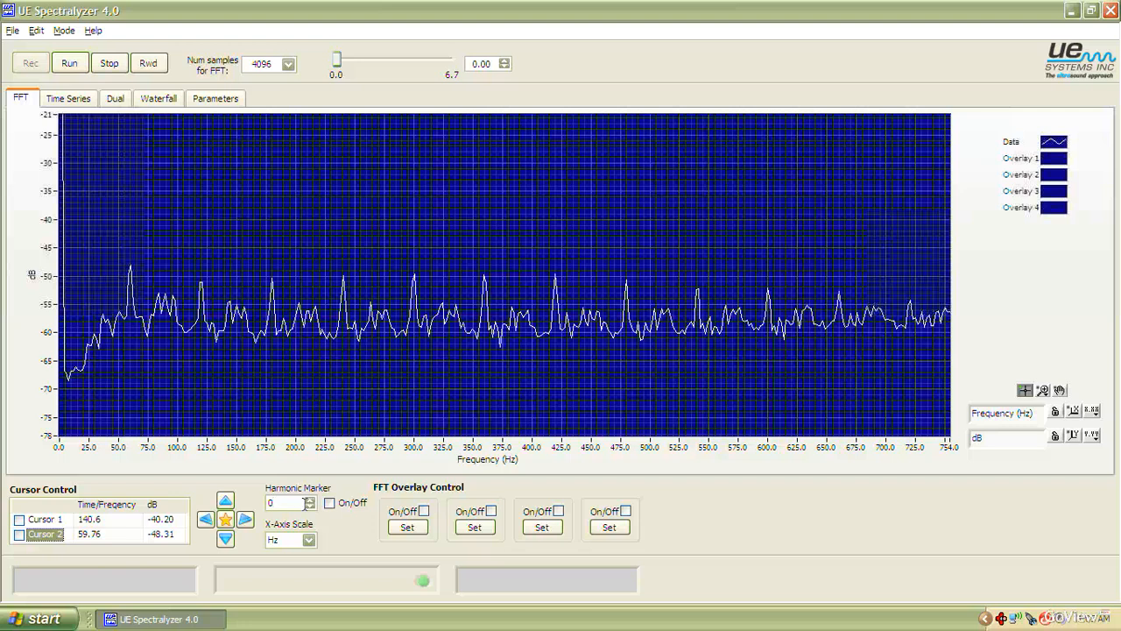
- Set the harmonic marker to 60 Hz and switch its display on and back off
key(BackSpace)
text(60)
click(329, 502)
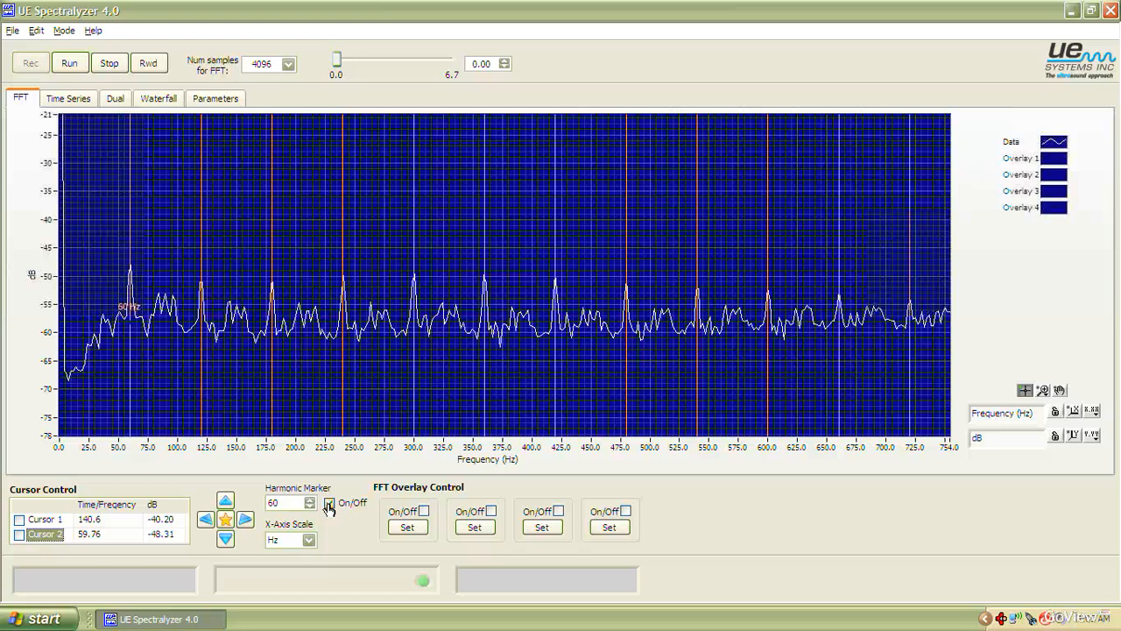
click(329, 503)
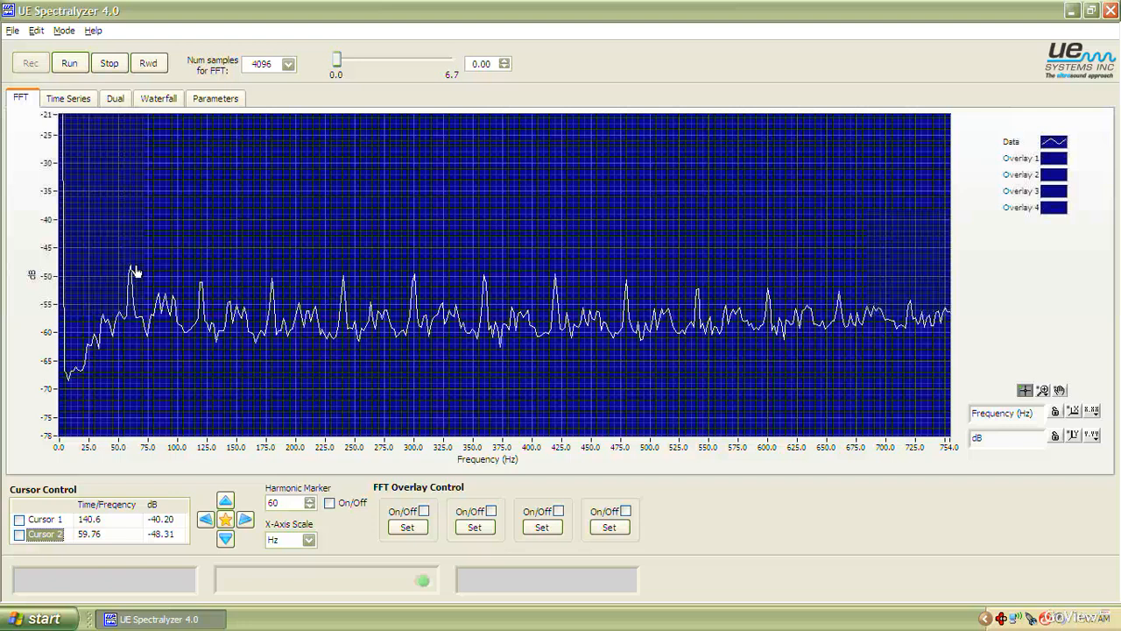
- Place the harmonic marker directly on the spectrum at about 60.46 Hz and move it to about 91.03 Hz
click(136, 272)
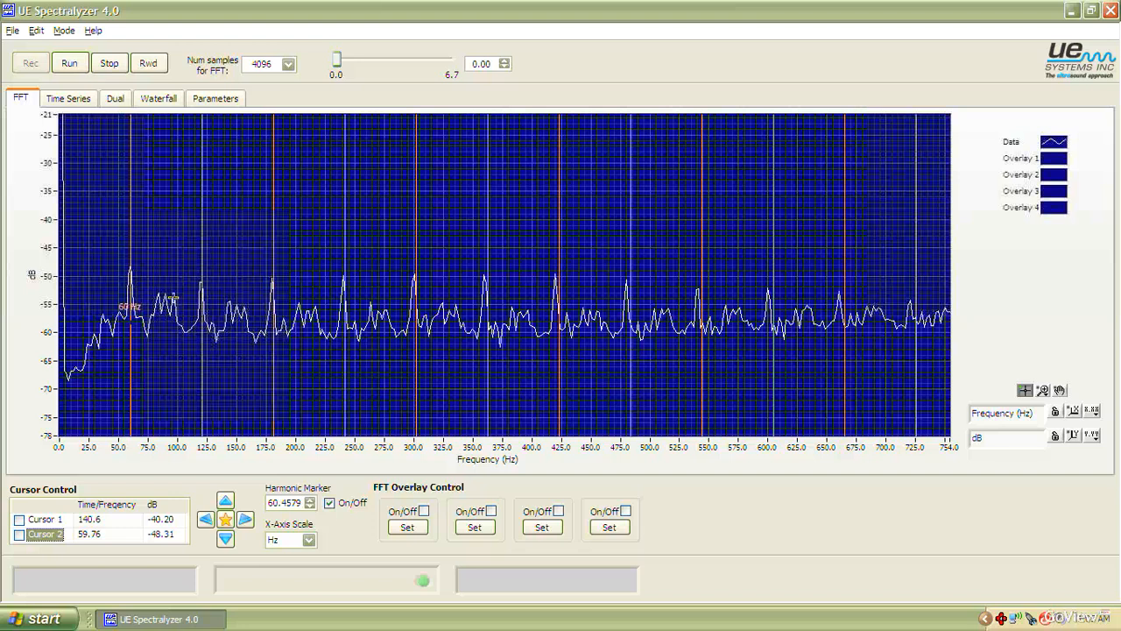
click(169, 298)
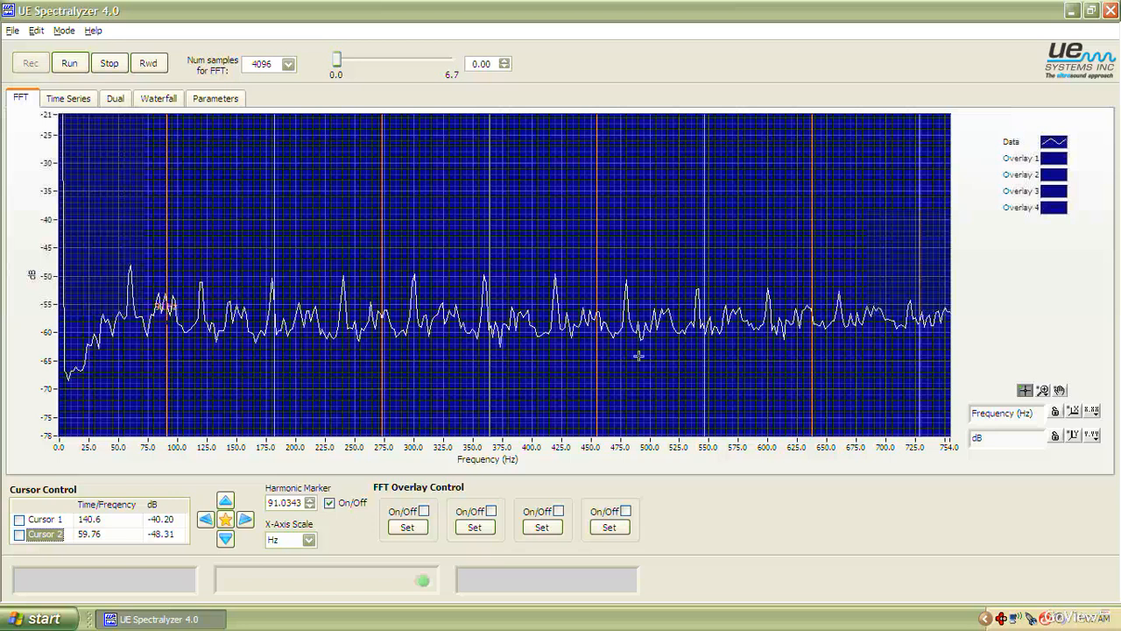
- Set the harmonic marker frequency to exactly 60 Hz
click(306, 505)
key(BackSpace)
key(BackSpace)
key(BackSpace)
key(BackSpace)
key(BackSpace)
key(BackSpace)
key(BackSpace)
text(60)
key(Return)
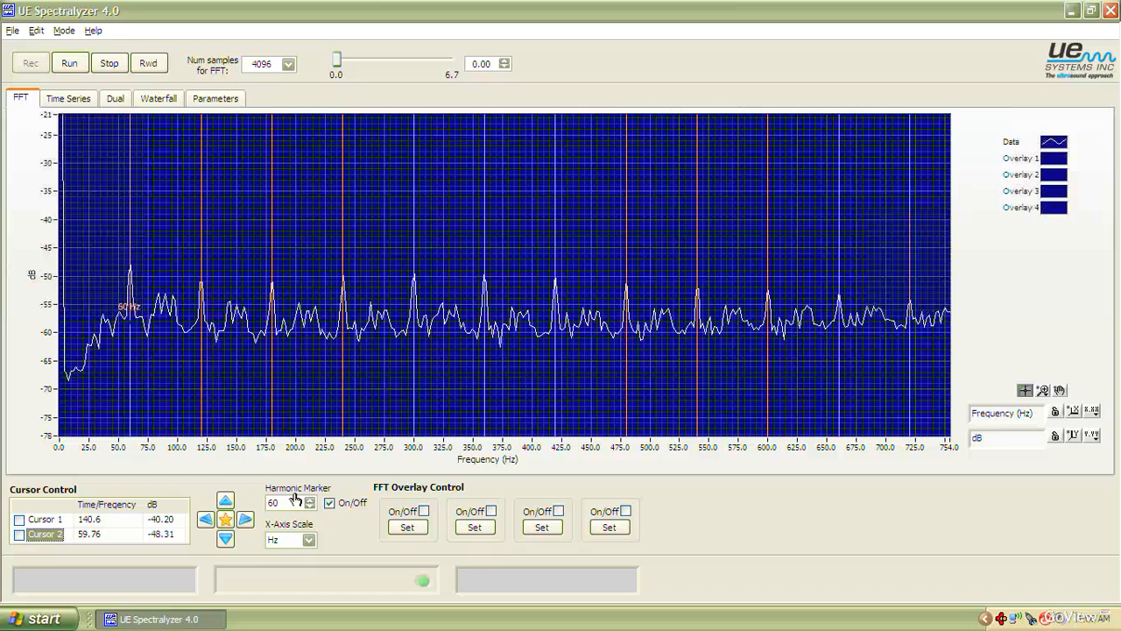
- Check the unit options for the X-axis scale and turn off the harmonic marker
click(309, 539)
click(320, 562)
click(330, 503)
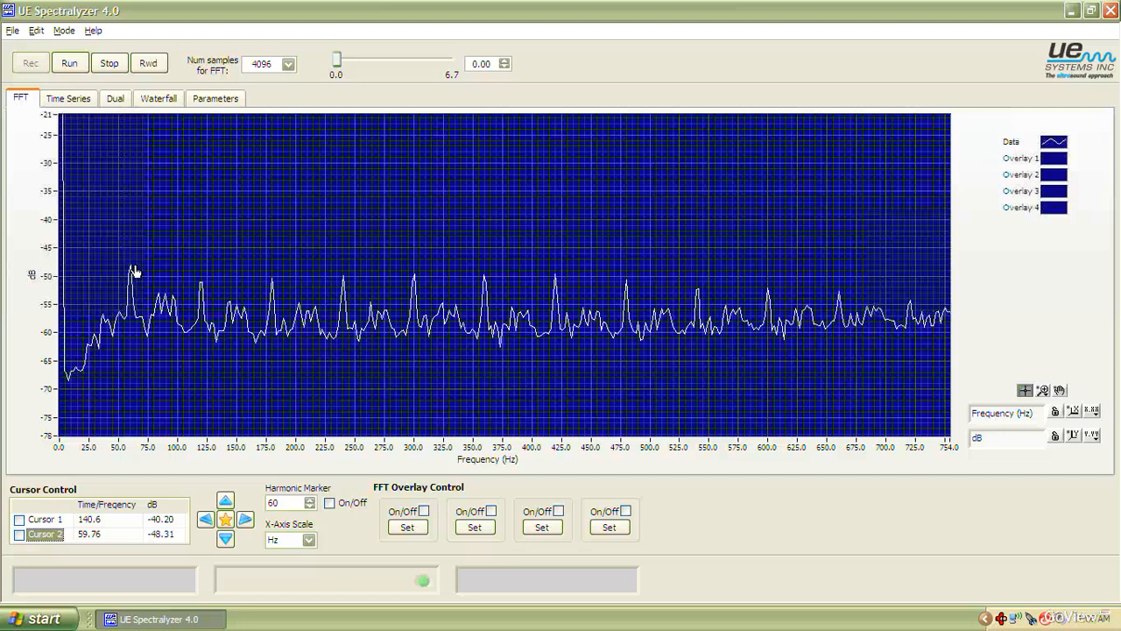
- Add individual frequency markers on the spectrum peaks at 60 Hz, 120 Hz and 180 Hz
click(134, 272)
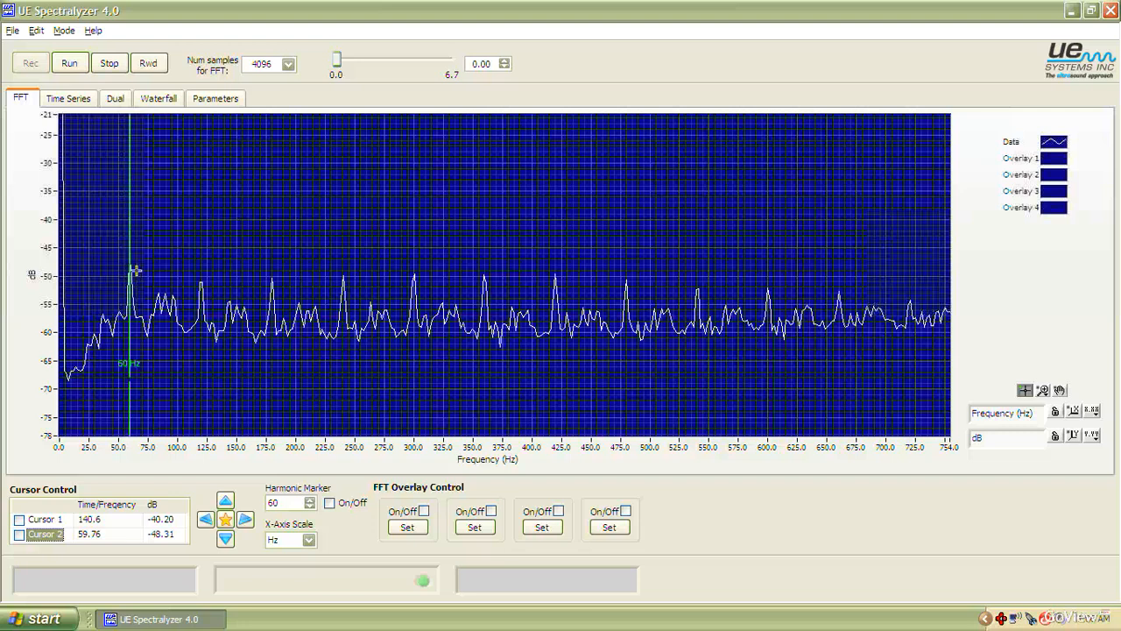
click(205, 284)
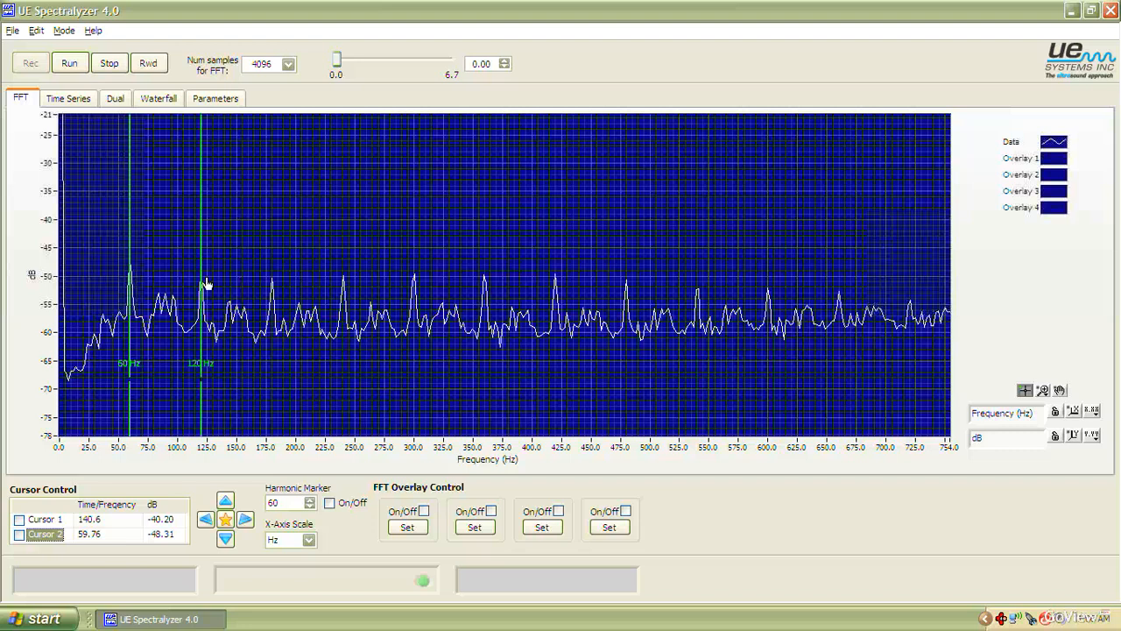
click(275, 285)
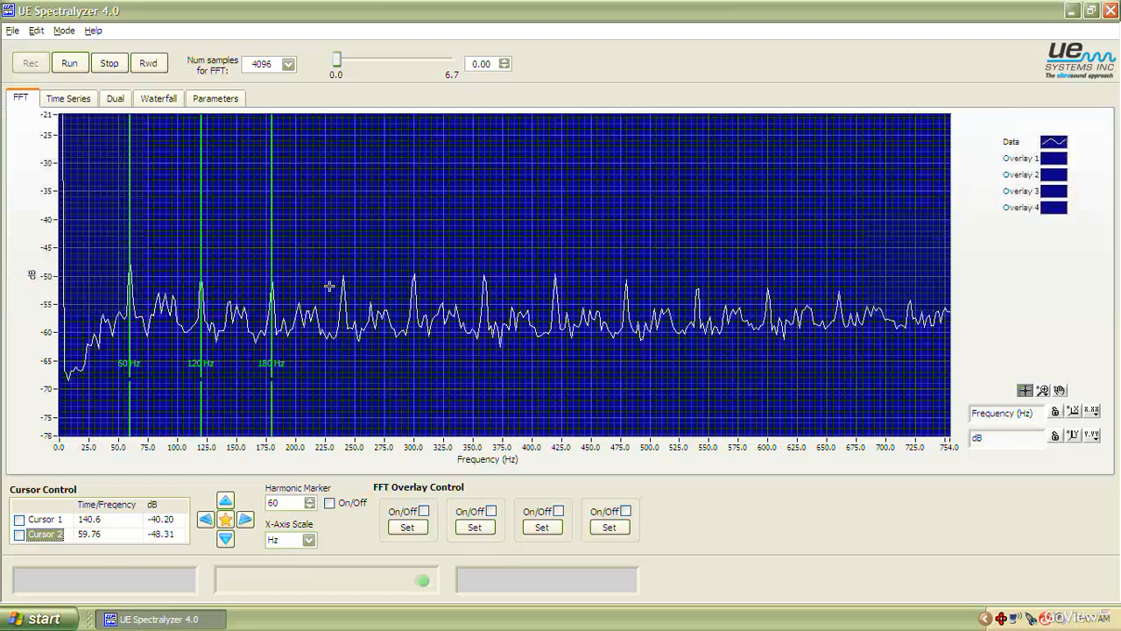
- Remove the 120 Hz and 60 Hz frequency markers, and add markers on the peaks at 240 Hz and 301 Hz
click(205, 236)
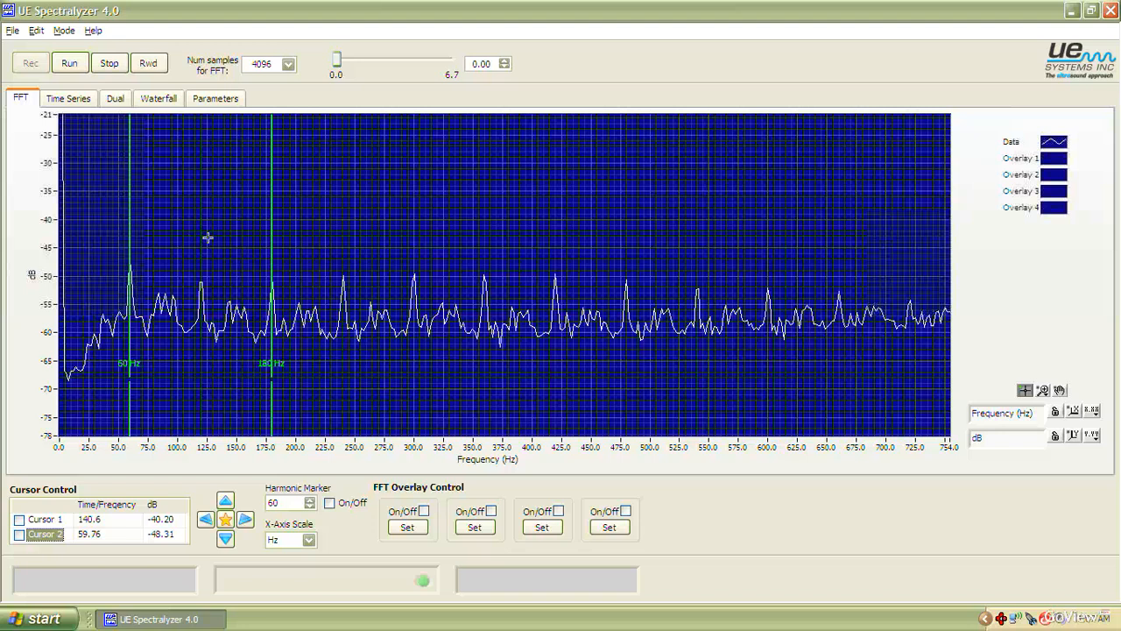
click(136, 219)
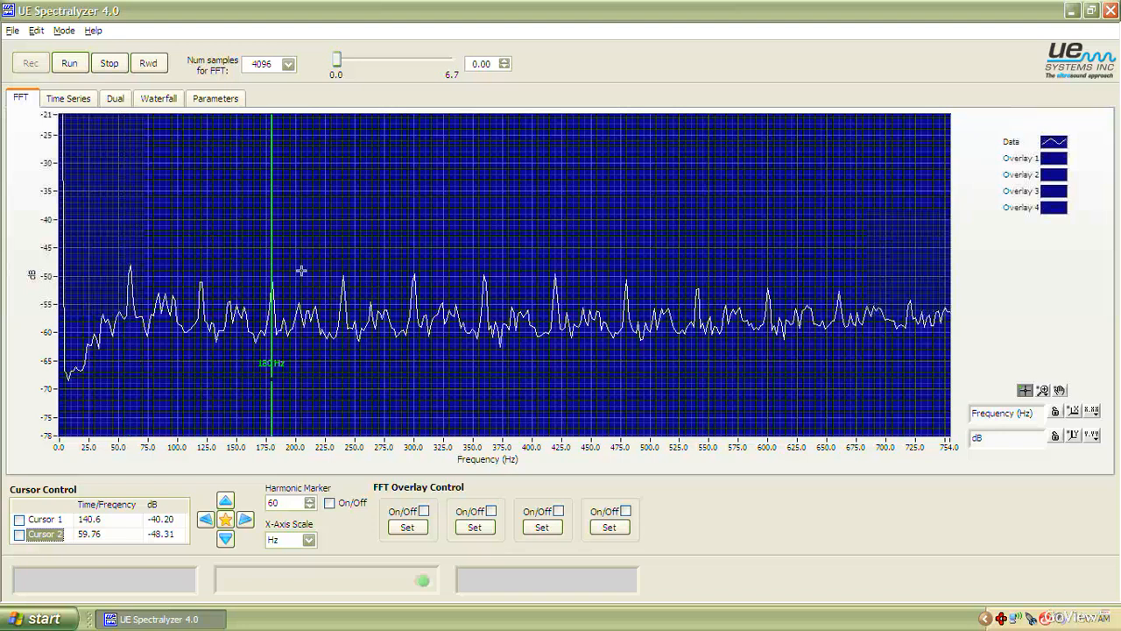
click(347, 280)
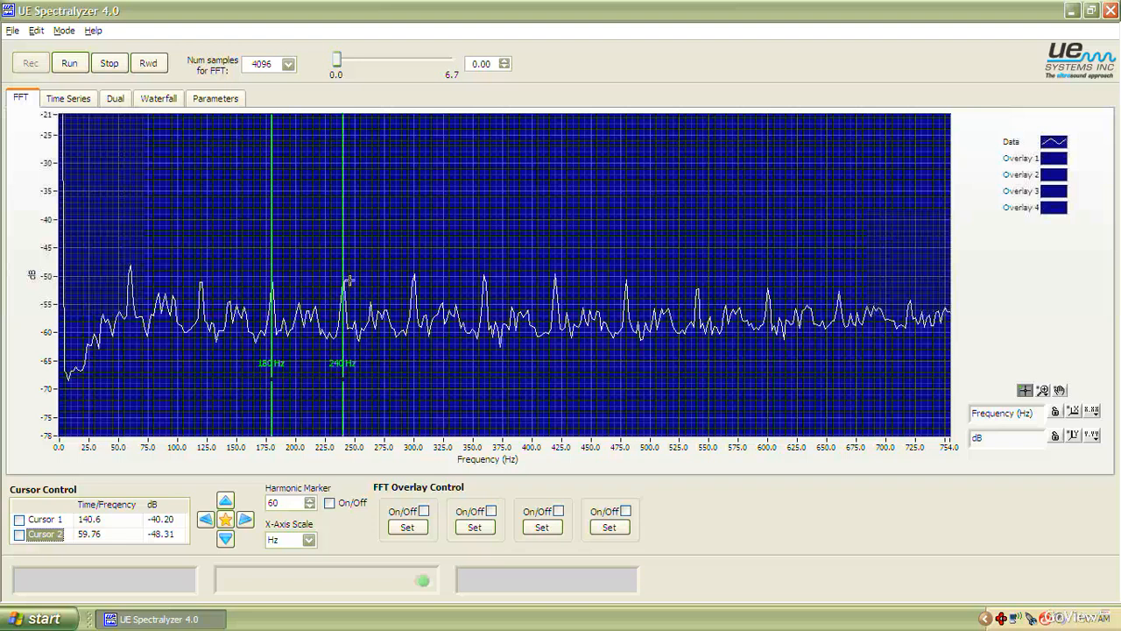
click(421, 276)
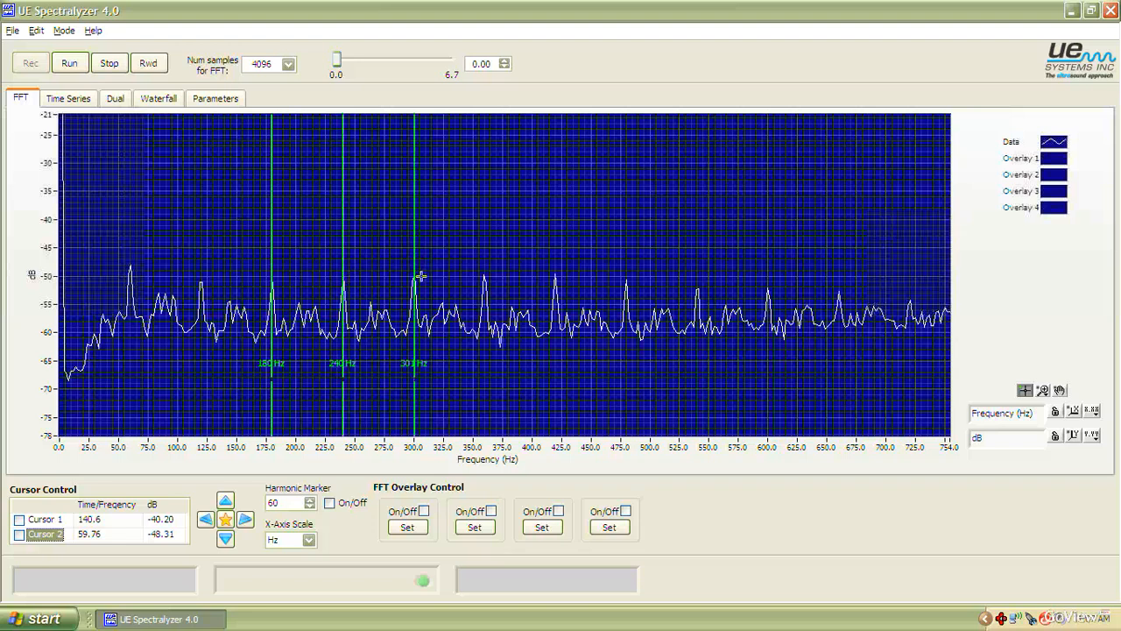
- Remove the remaining frequency markers at 301 Hz, 240 Hz and 180 Hz
click(420, 268)
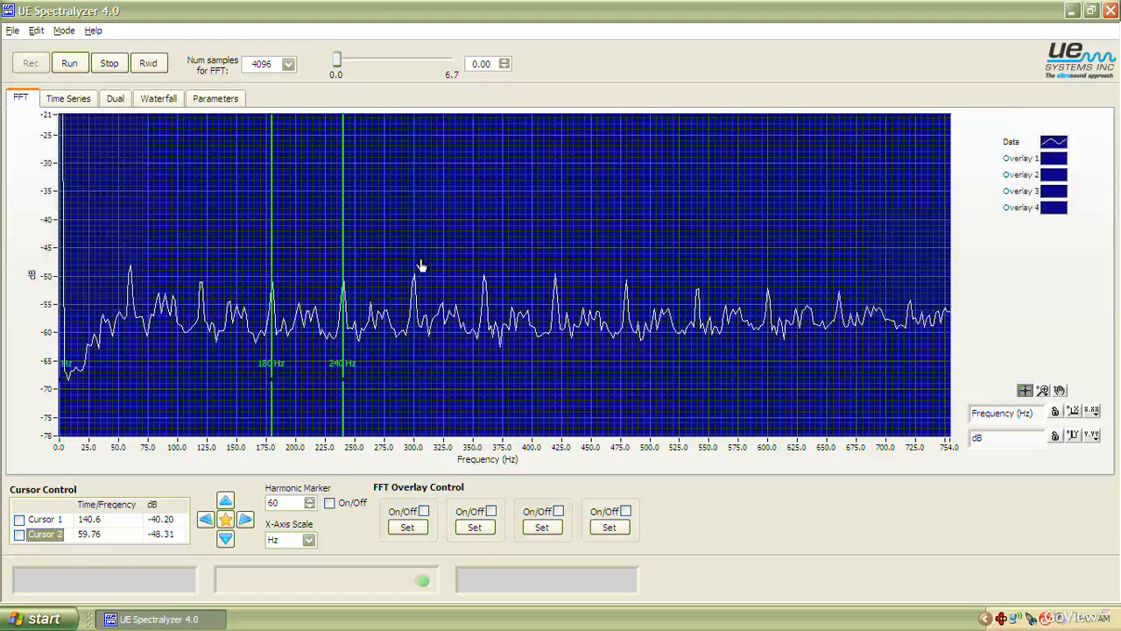
click(349, 250)
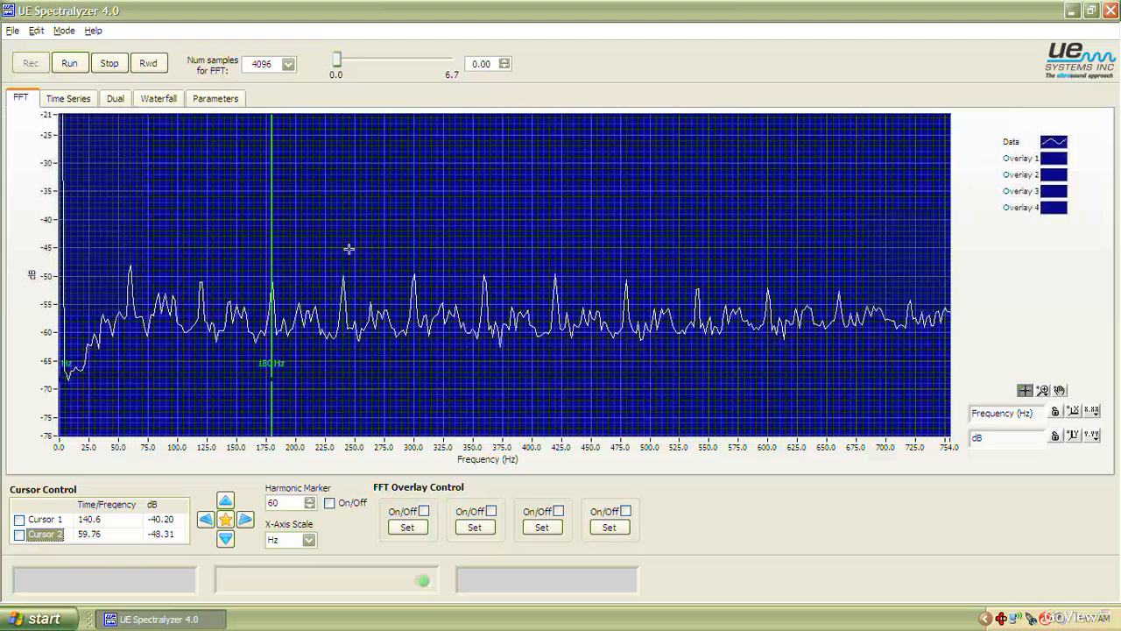
click(278, 233)
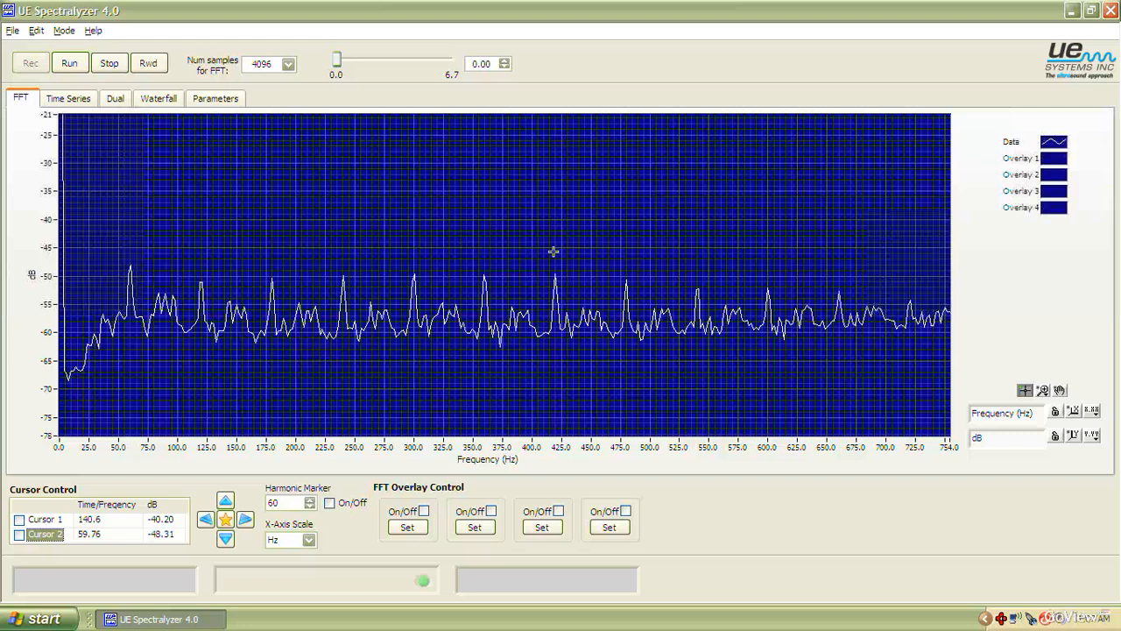
- Zoom in on the FFT graph around the 540 Hz region with the point zoom-in tool
click(1043, 391)
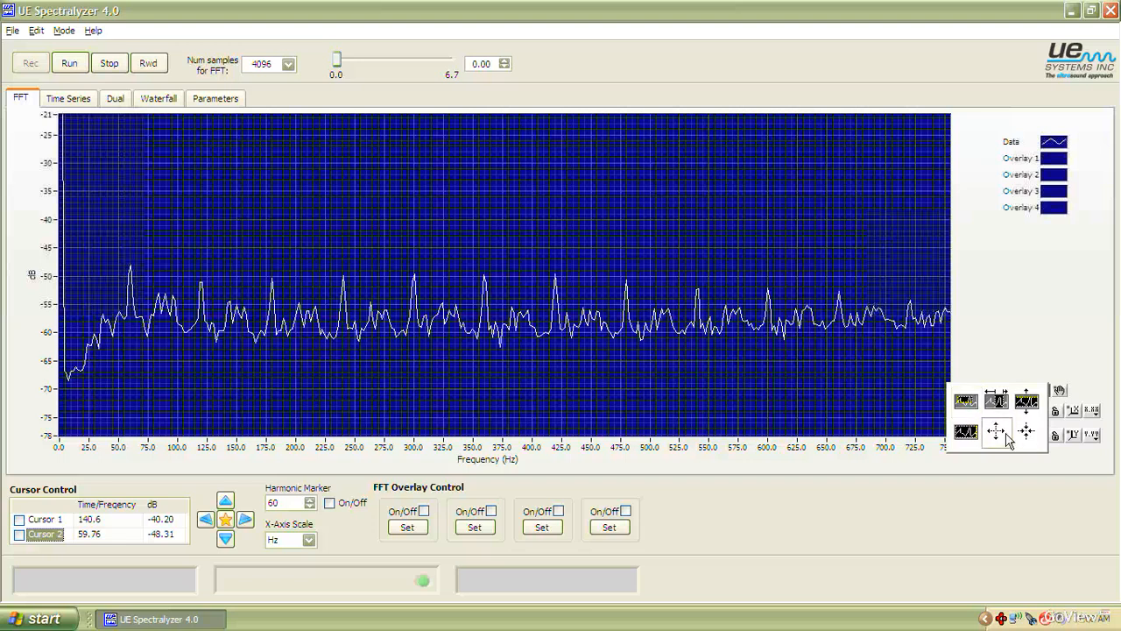
click(1004, 434)
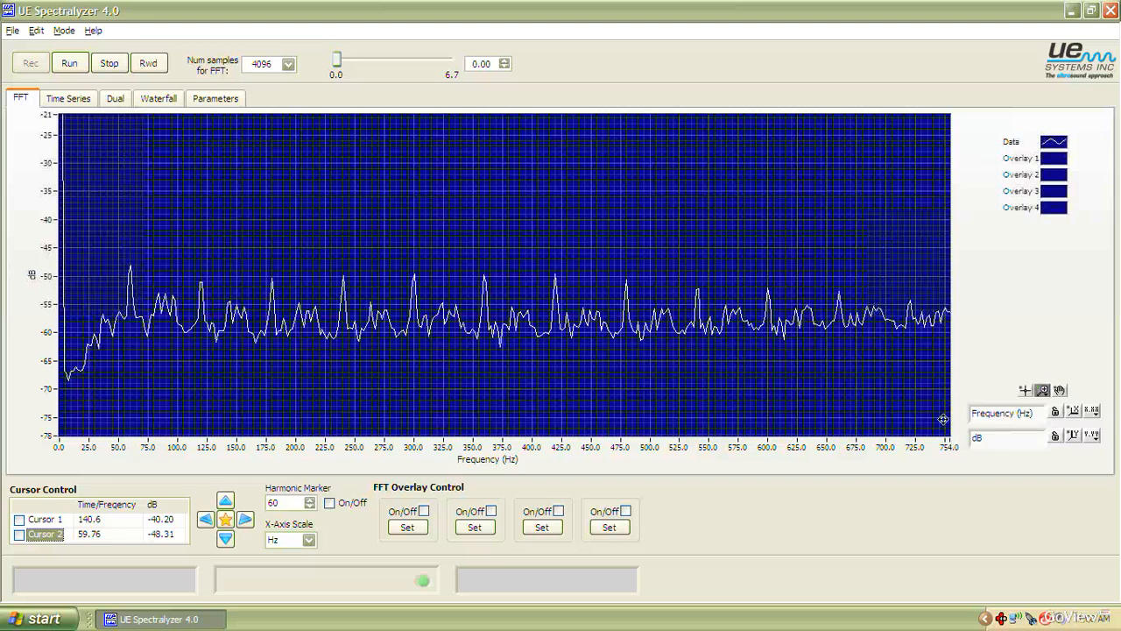
click(707, 279)
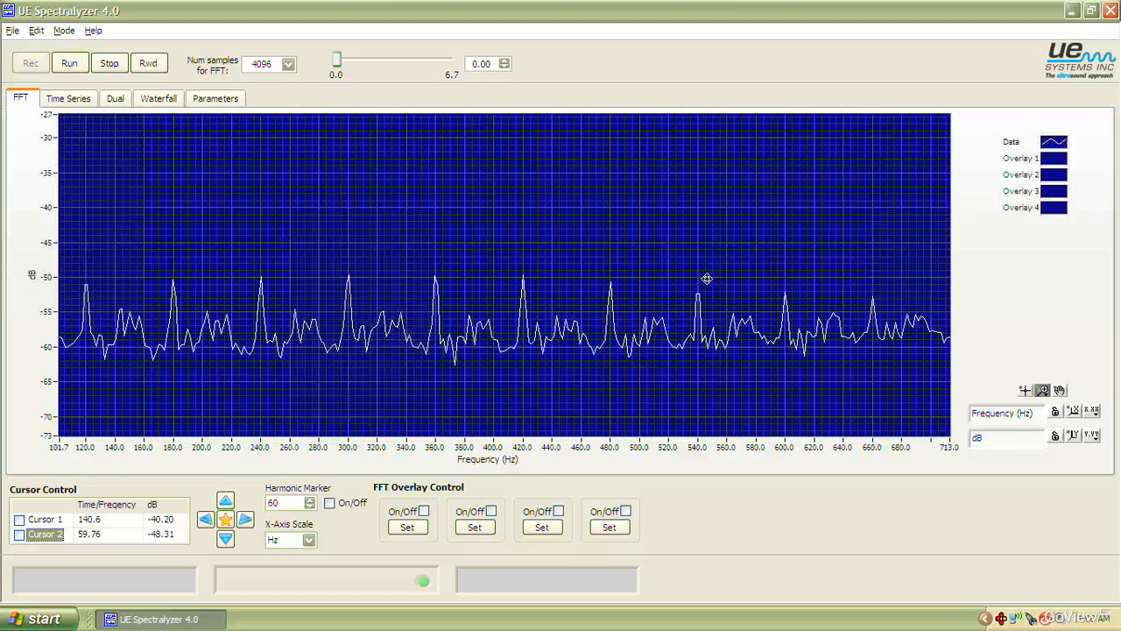
- Zoom in once more near 540 Hz on the FFT graph, and zoom back out with the point zoom-out tool
click(707, 279)
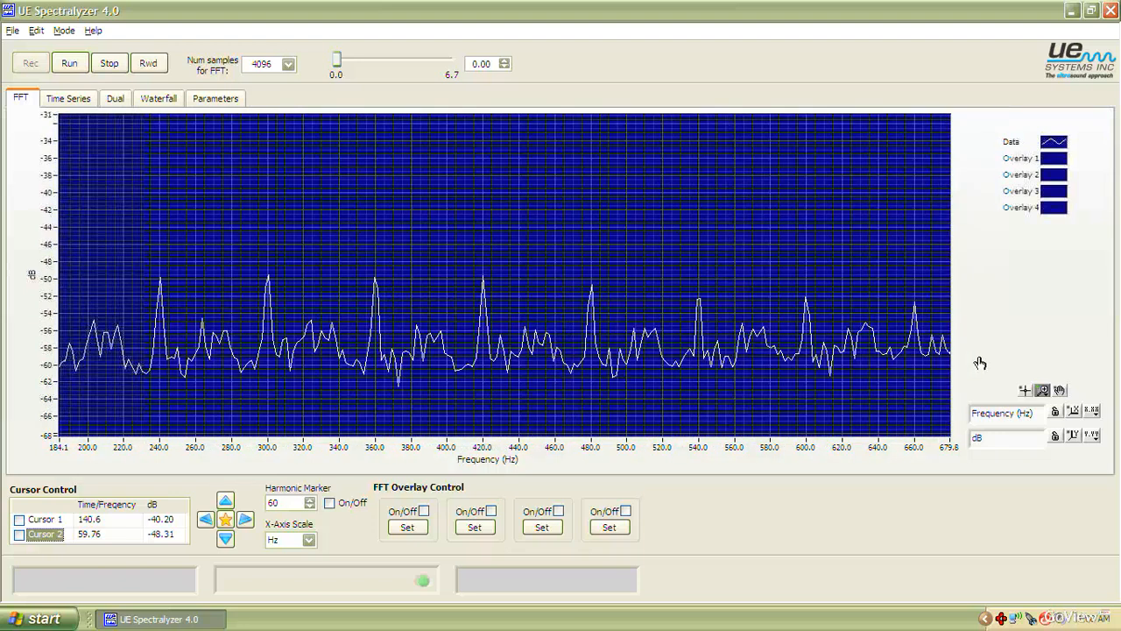
click(1042, 389)
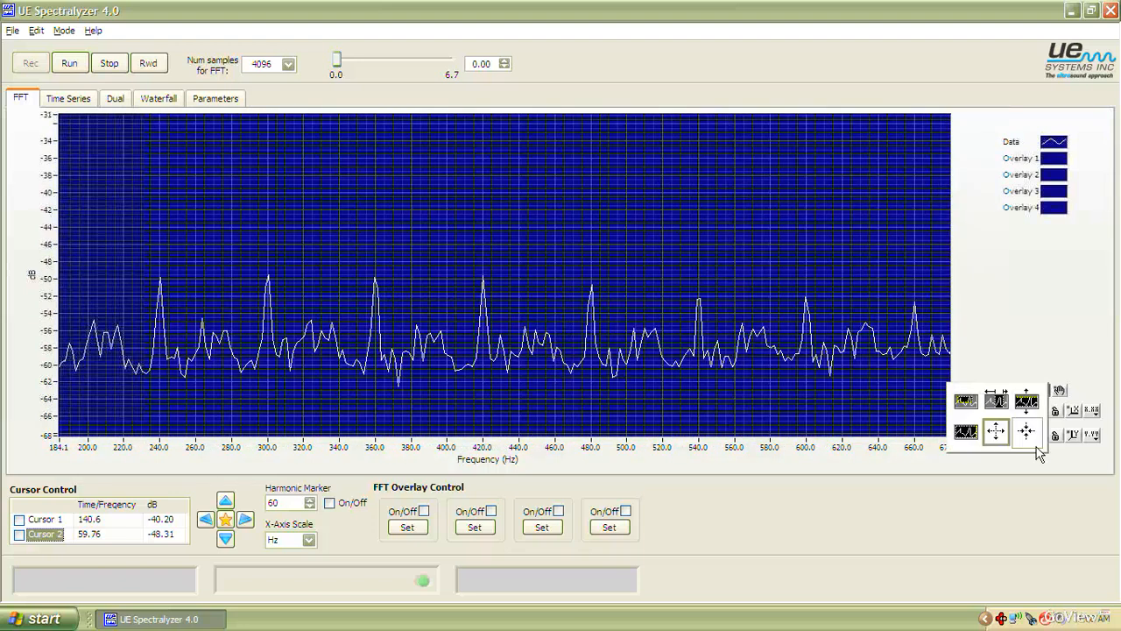
click(1035, 438)
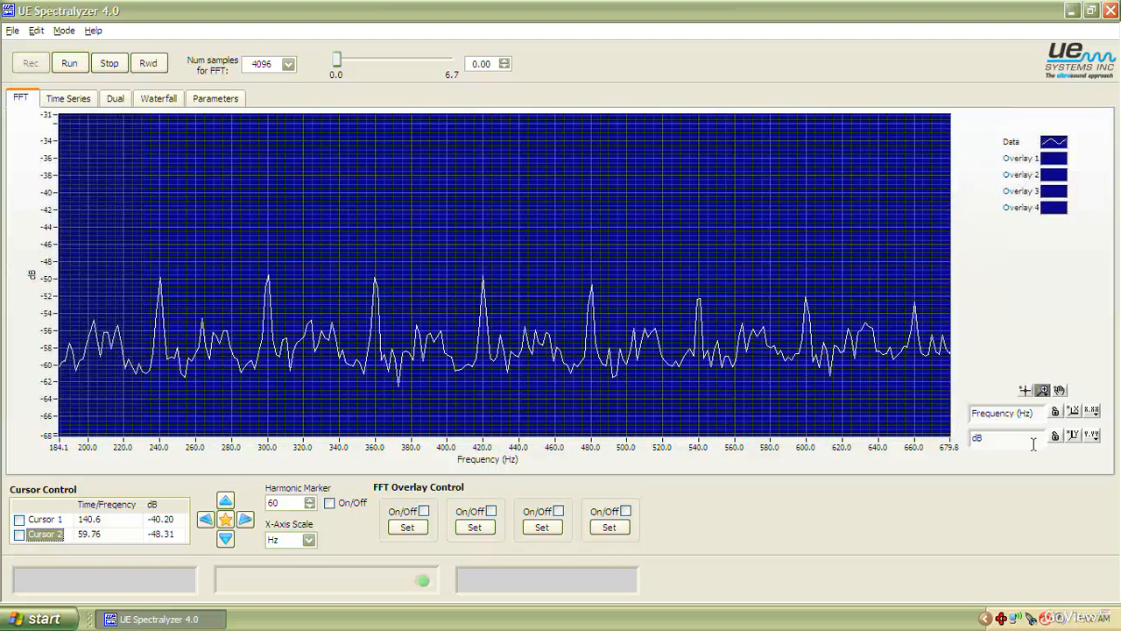
click(652, 251)
click(655, 252)
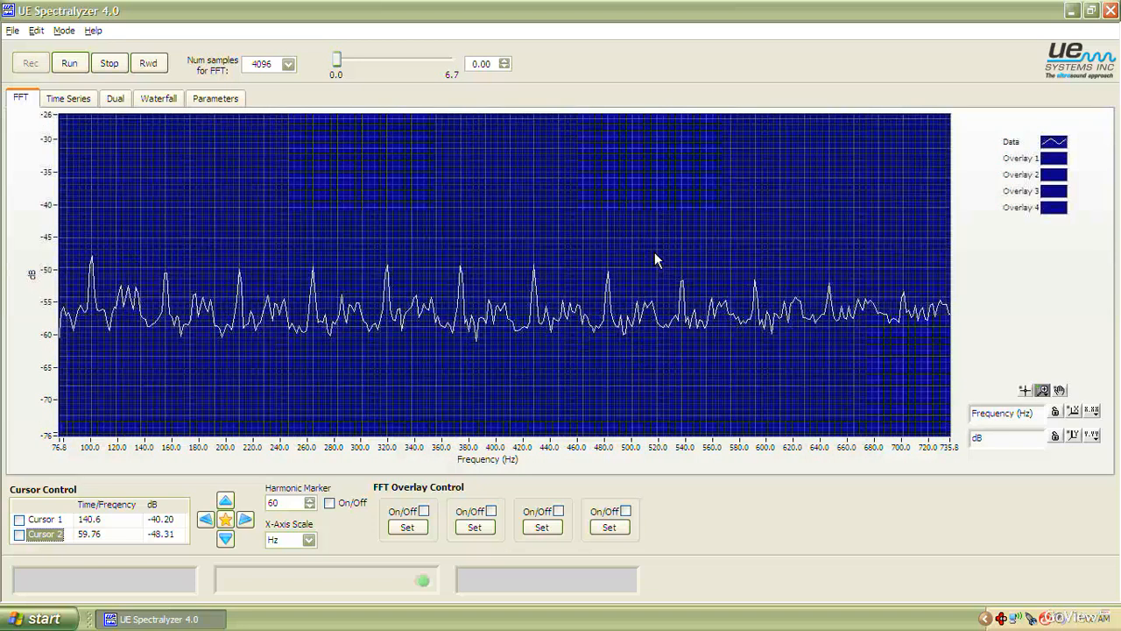
click(588, 344)
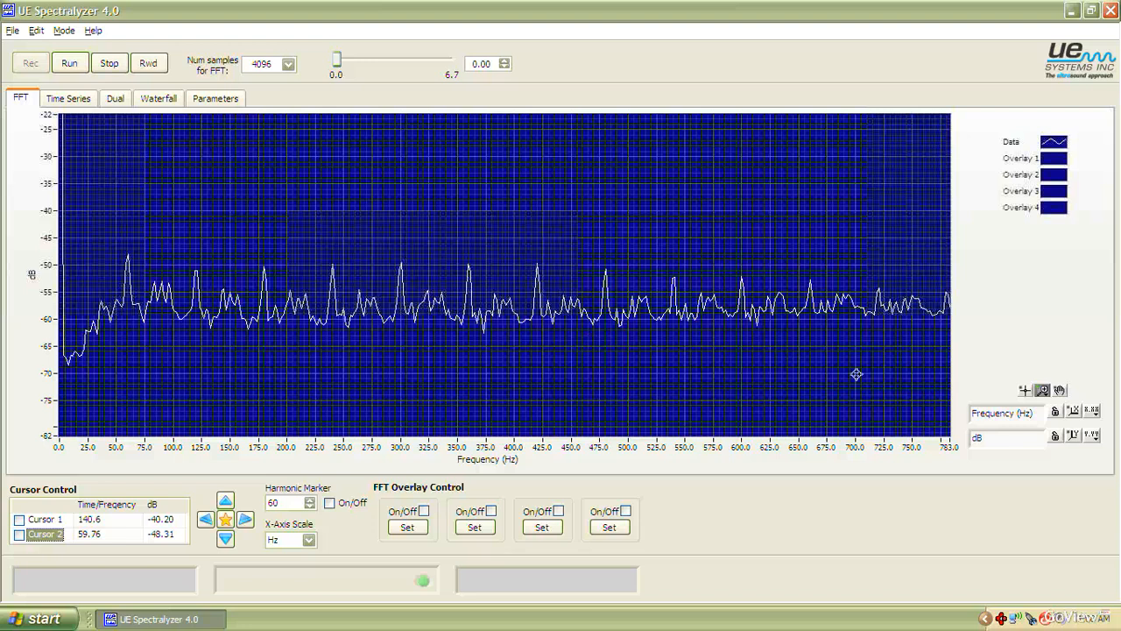
- Pan the FFT graph with the hand tool and accept the frequency rescaling notice
click(1060, 391)
drag(786, 318, 768, 300)
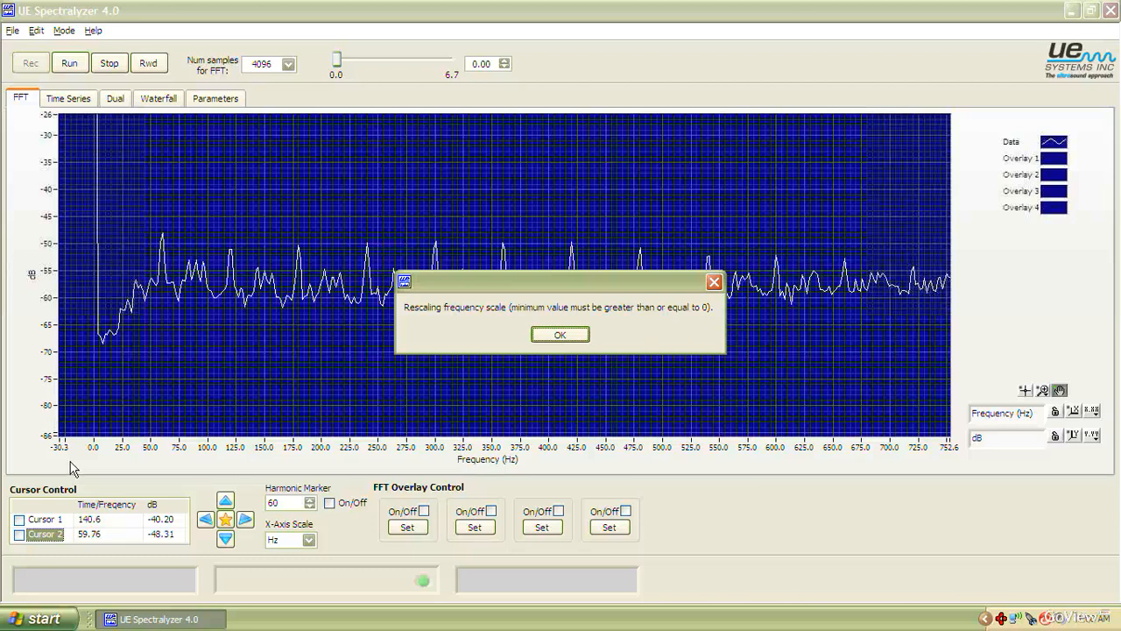
click(575, 341)
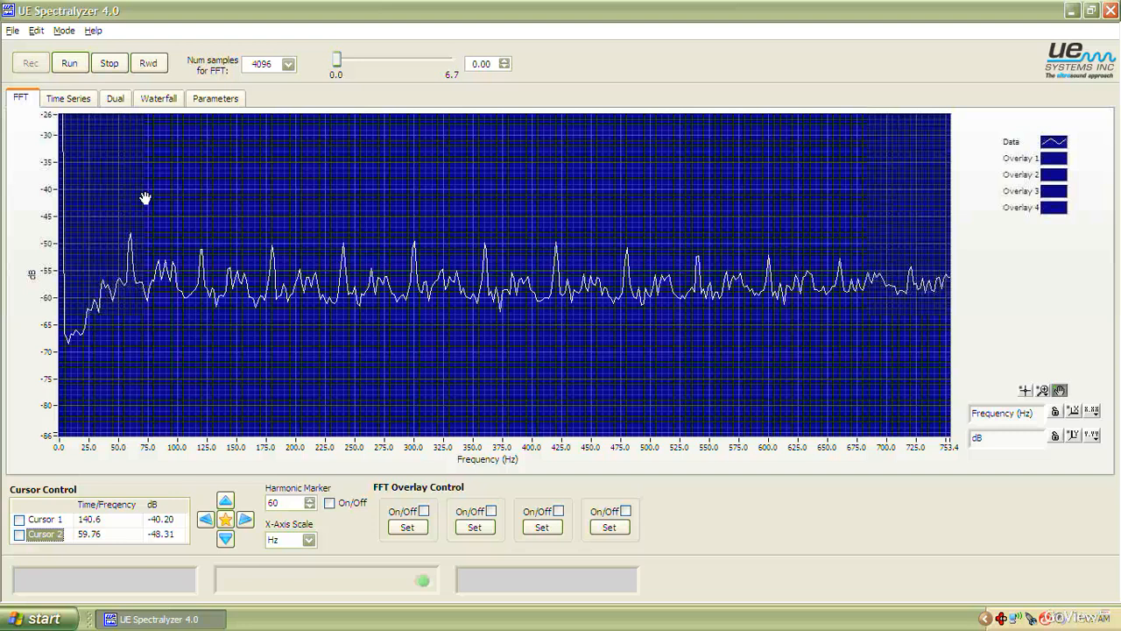
- Show the Time Series view and run the recording
click(91, 101)
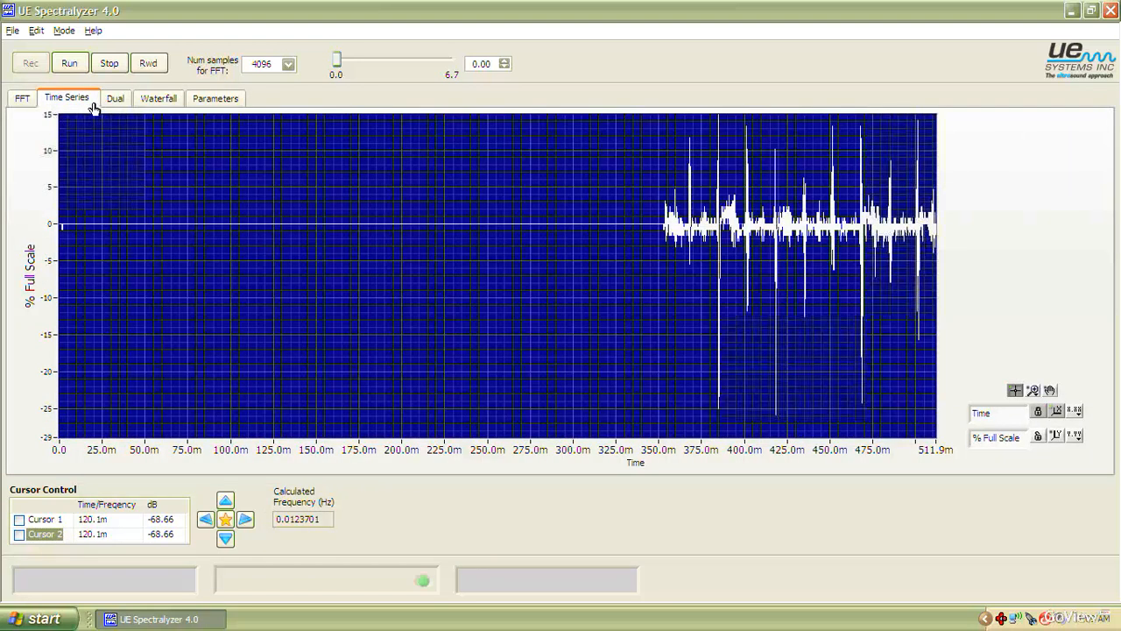
click(70, 64)
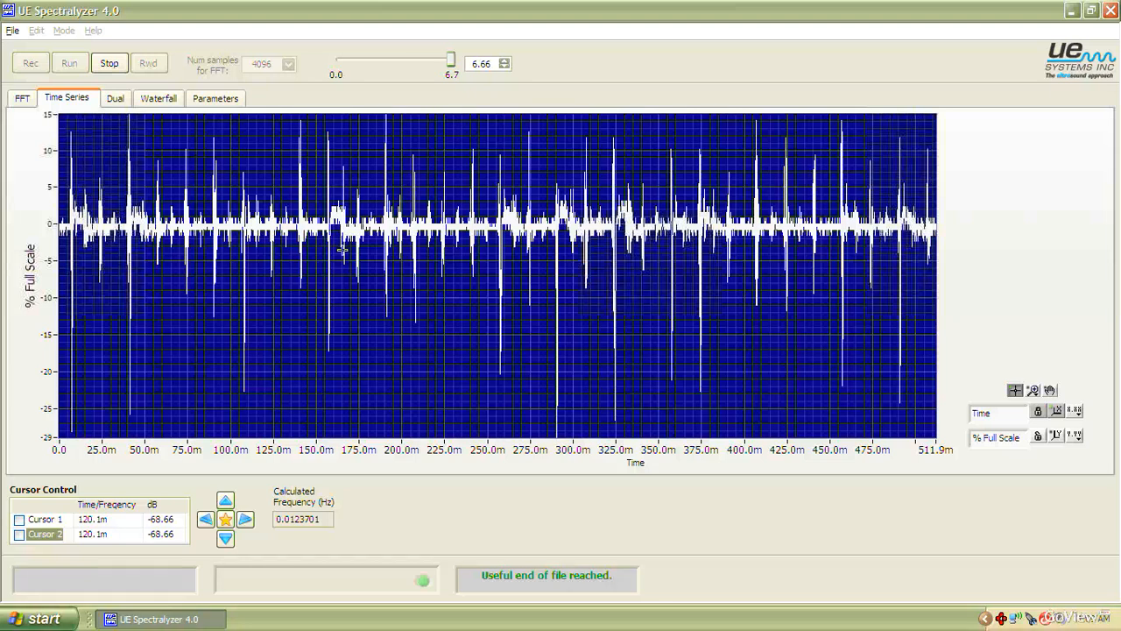
- Zoom out on the time series graph with the point zoom-out tool
click(1035, 392)
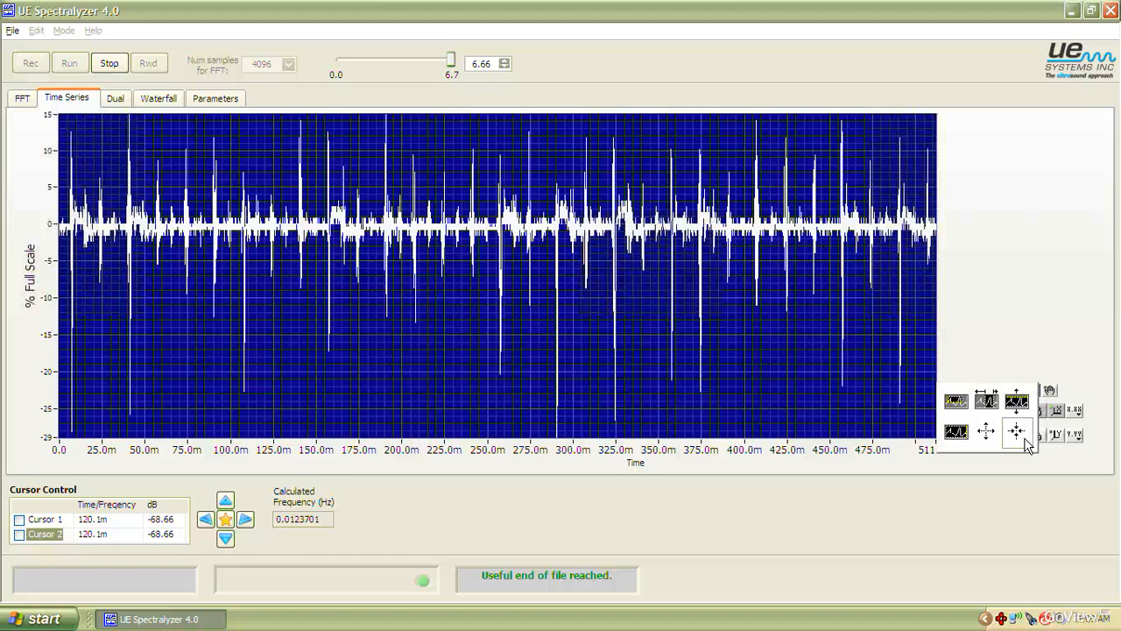
click(1024, 437)
click(698, 281)
click(698, 280)
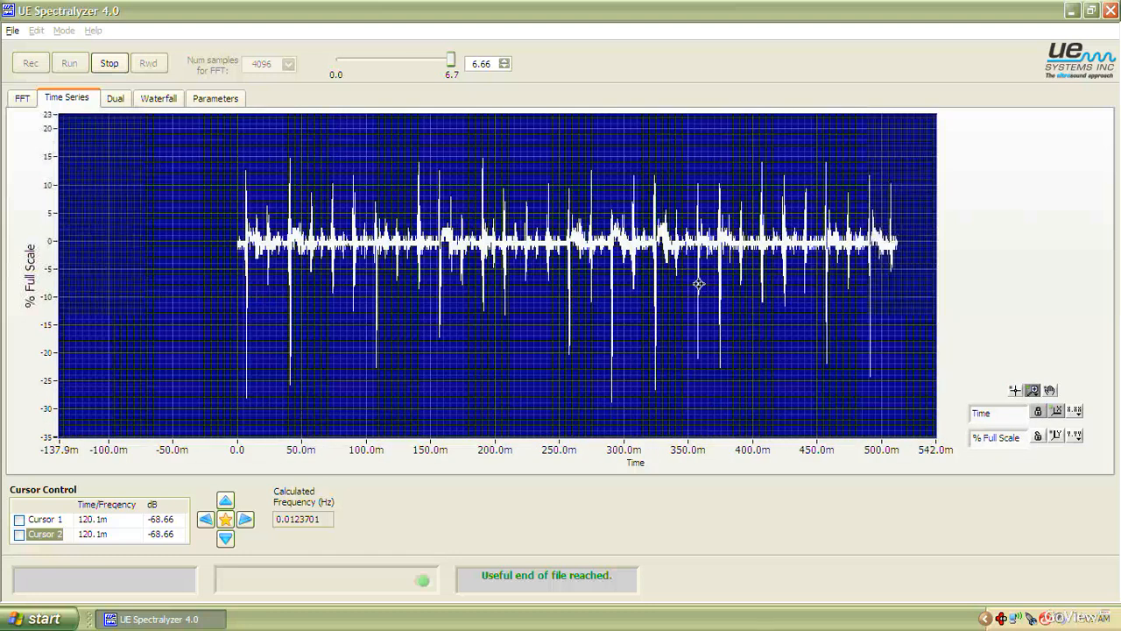
- Stop the playback, rewind the recording and run it again in the Time Series view
click(109, 64)
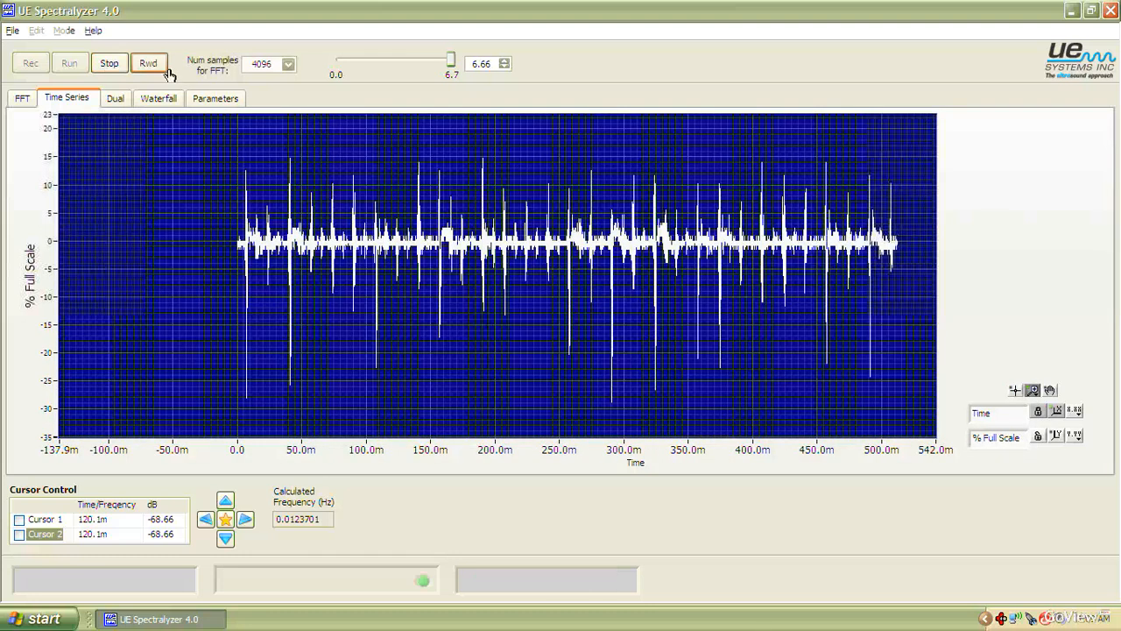
click(148, 64)
click(71, 64)
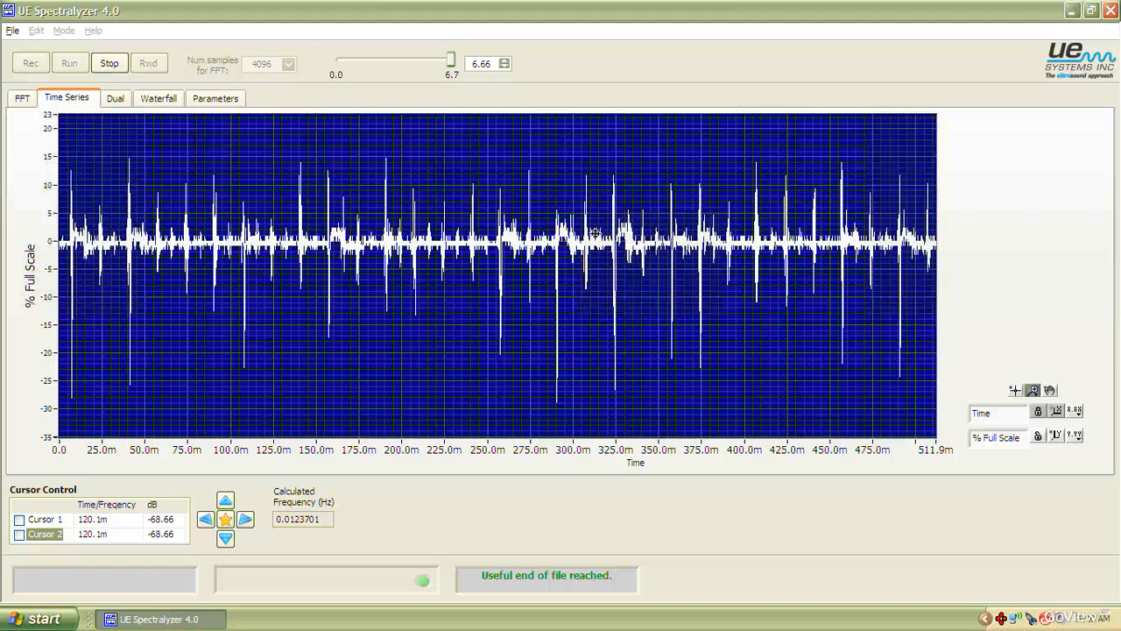
- Set the time series graph's % Full Scale axis limits to 50 and -50
double_click(48, 114)
key(BackSpace)
text(50)
click(35, 151)
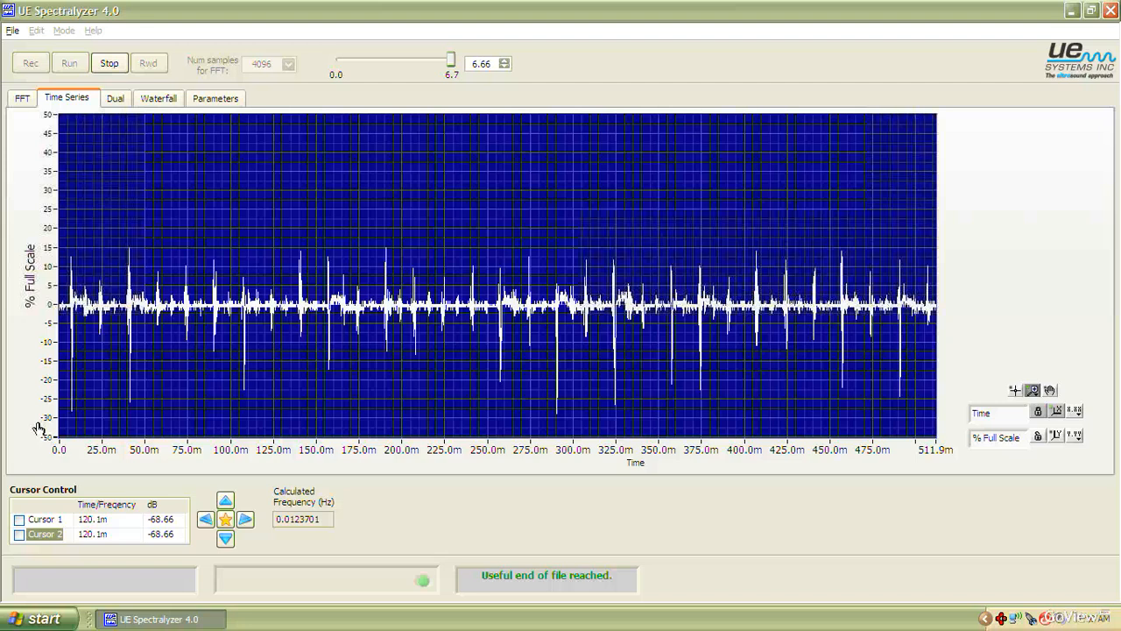
click(36, 426)
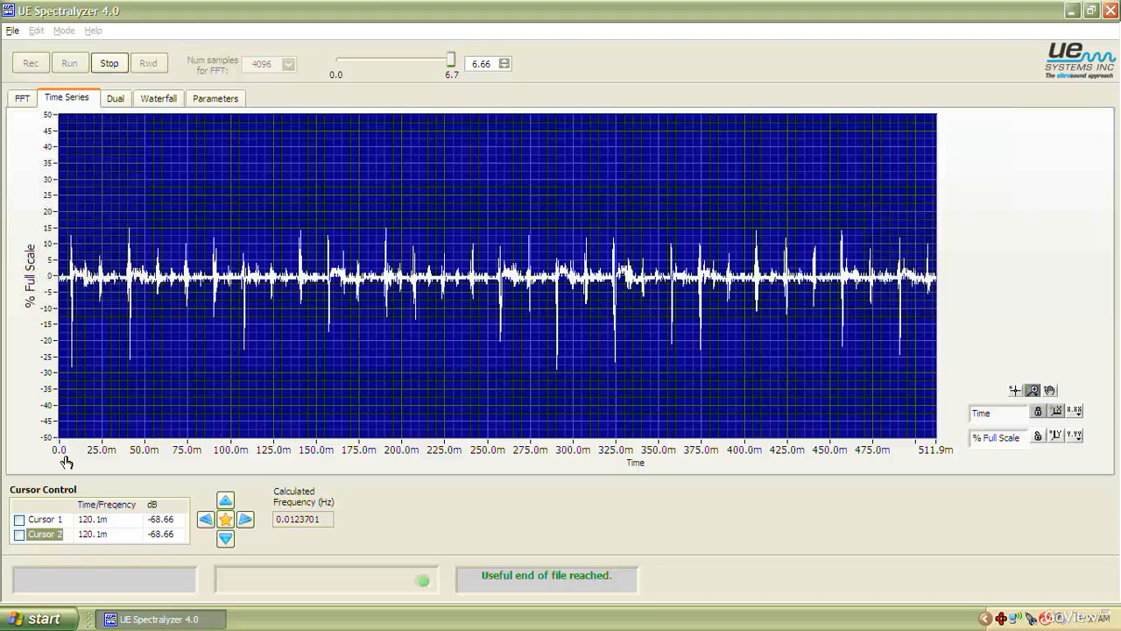
- Set the maximum of the FFT graph's frequency axis to 3k
click(27, 97)
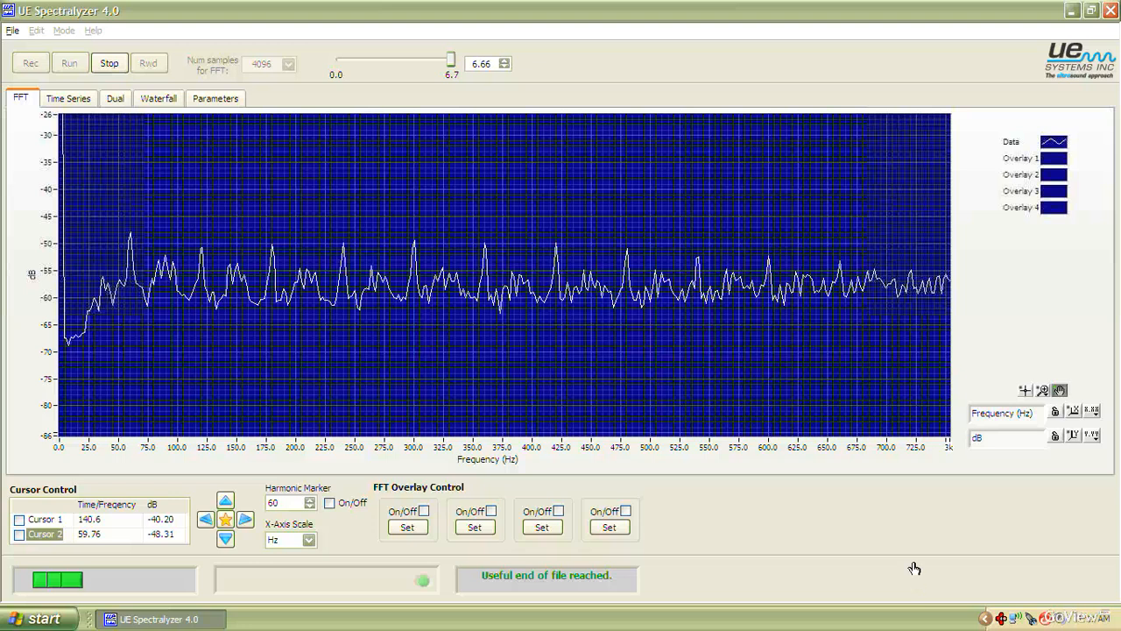
key(Return)
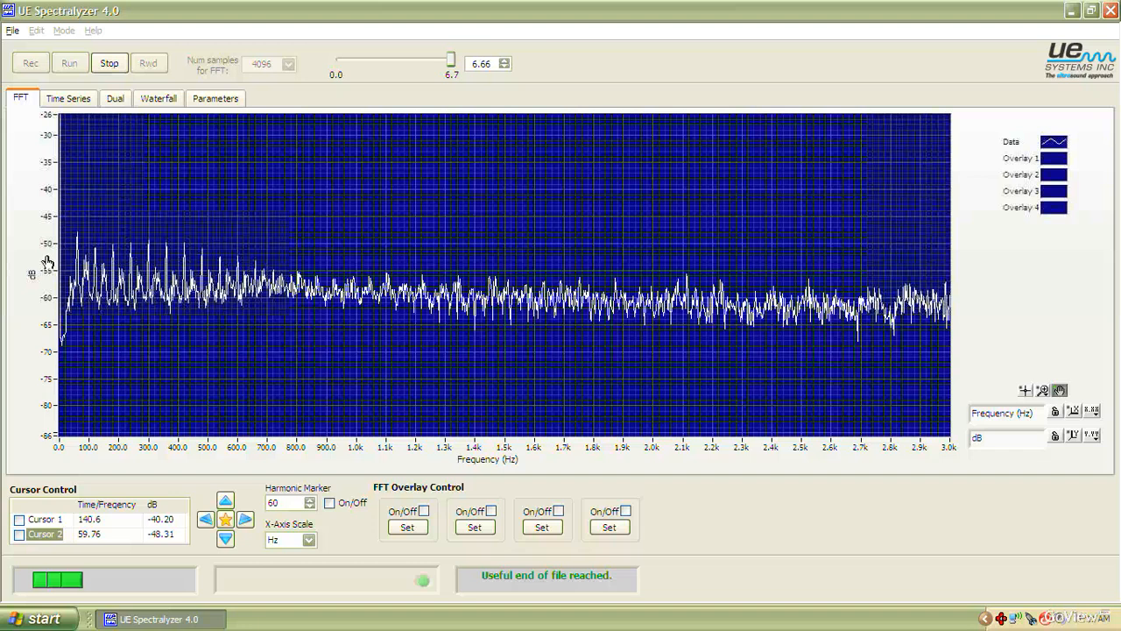
- Turn on only Cursor 1 in the Time Series view and bring it to the centre of the graph
click(68, 102)
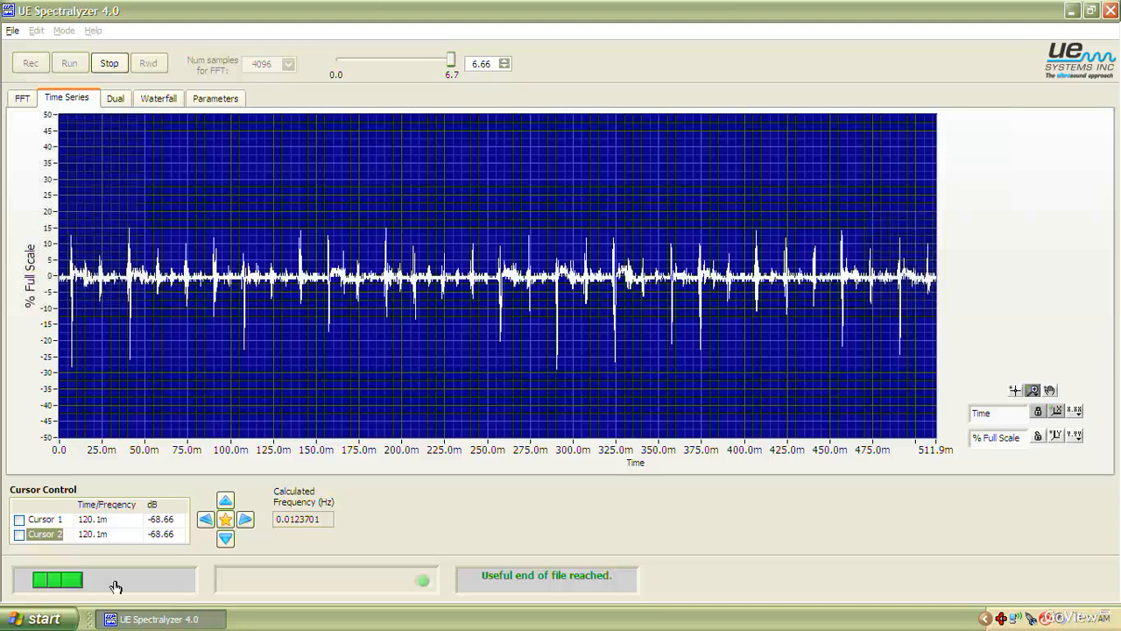
click(20, 519)
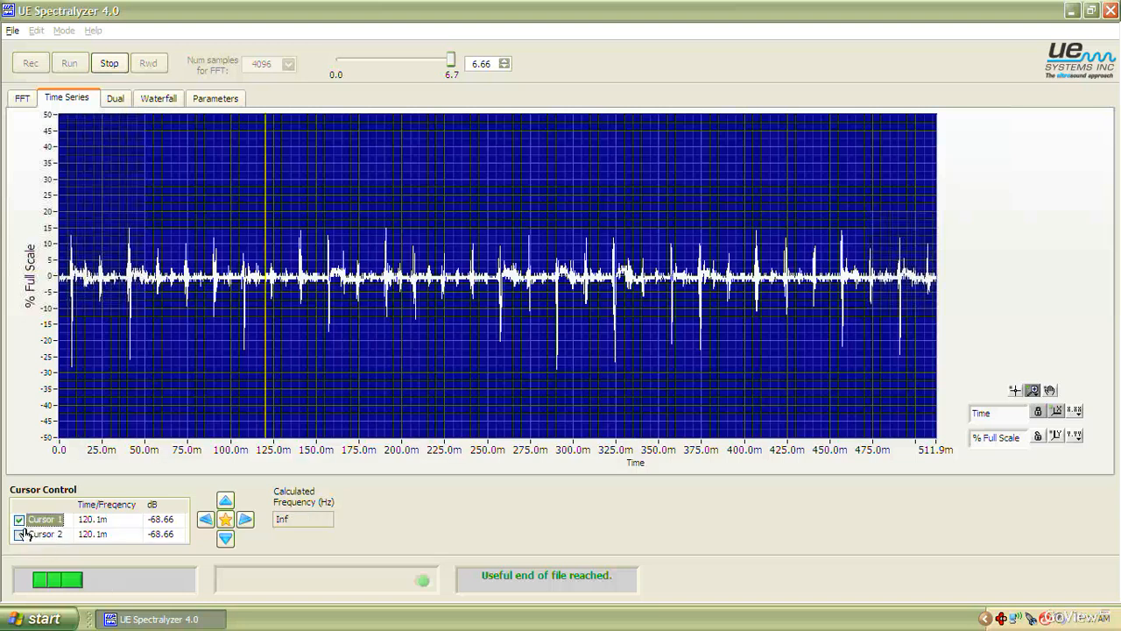
click(20, 534)
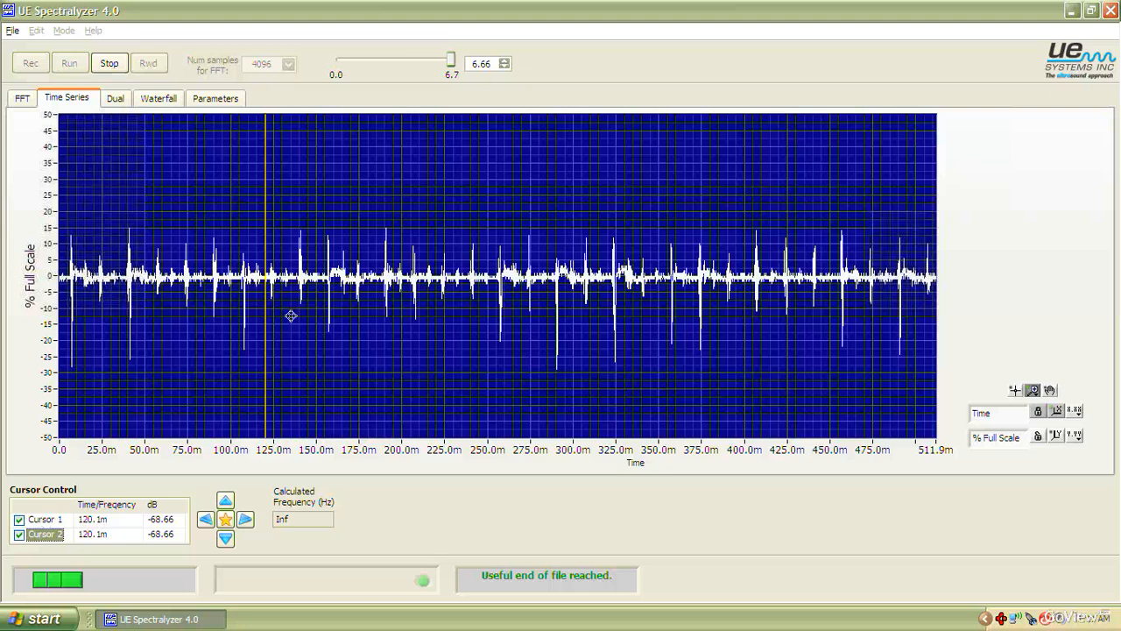
click(19, 534)
click(44, 520)
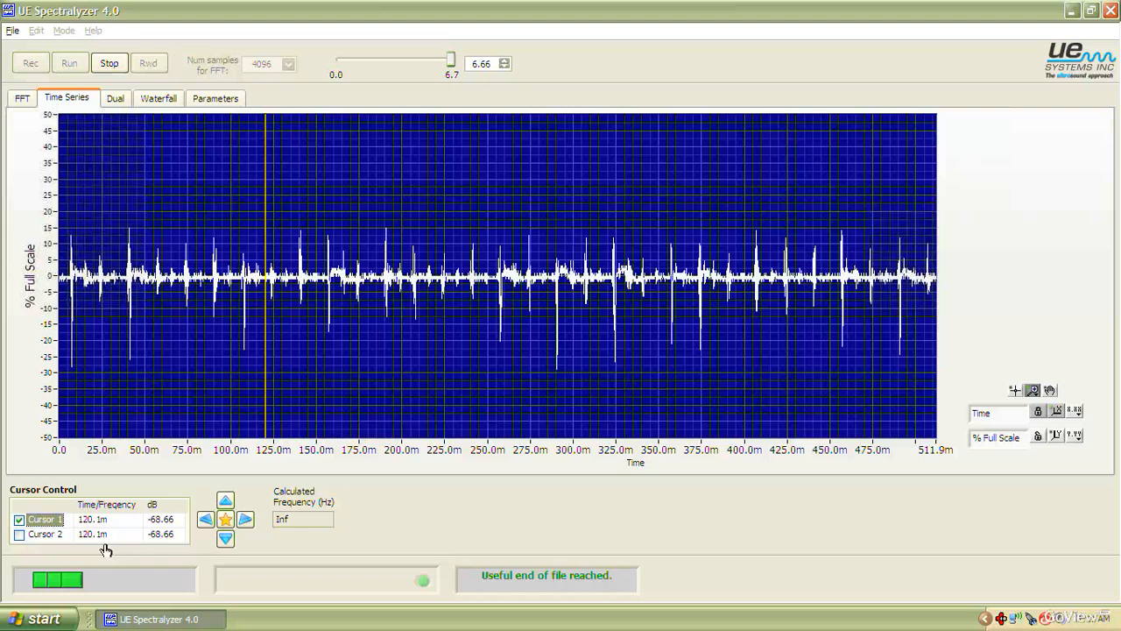
click(225, 519)
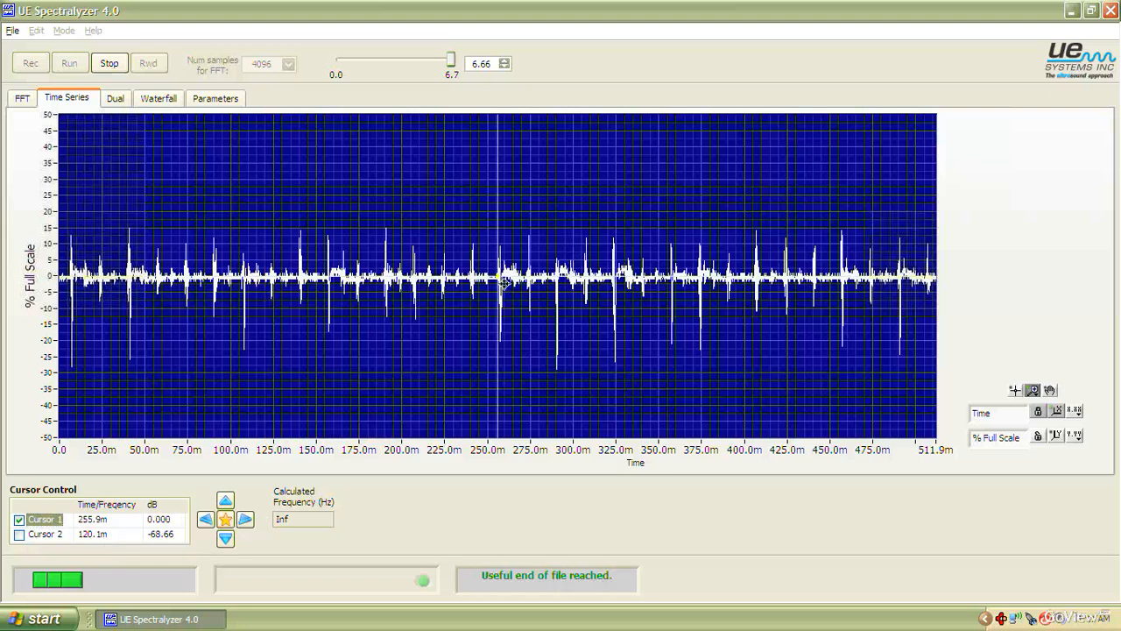
- Zoom out on the time series graph, and zoom in around 430 ms with the point zoom-in tool
click(474, 265)
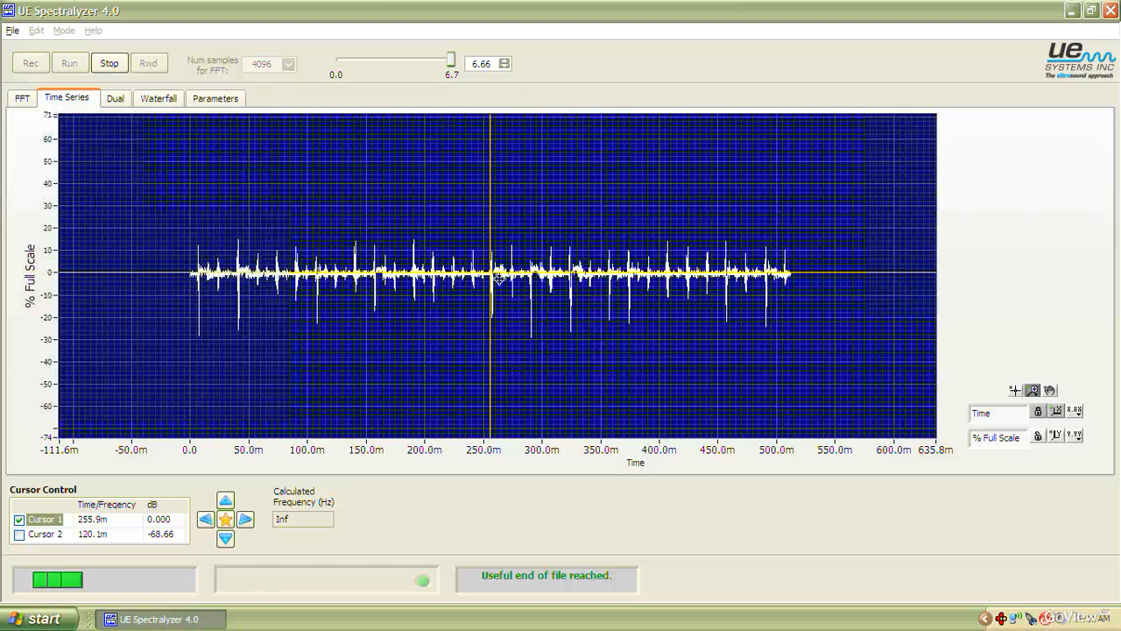
click(1034, 391)
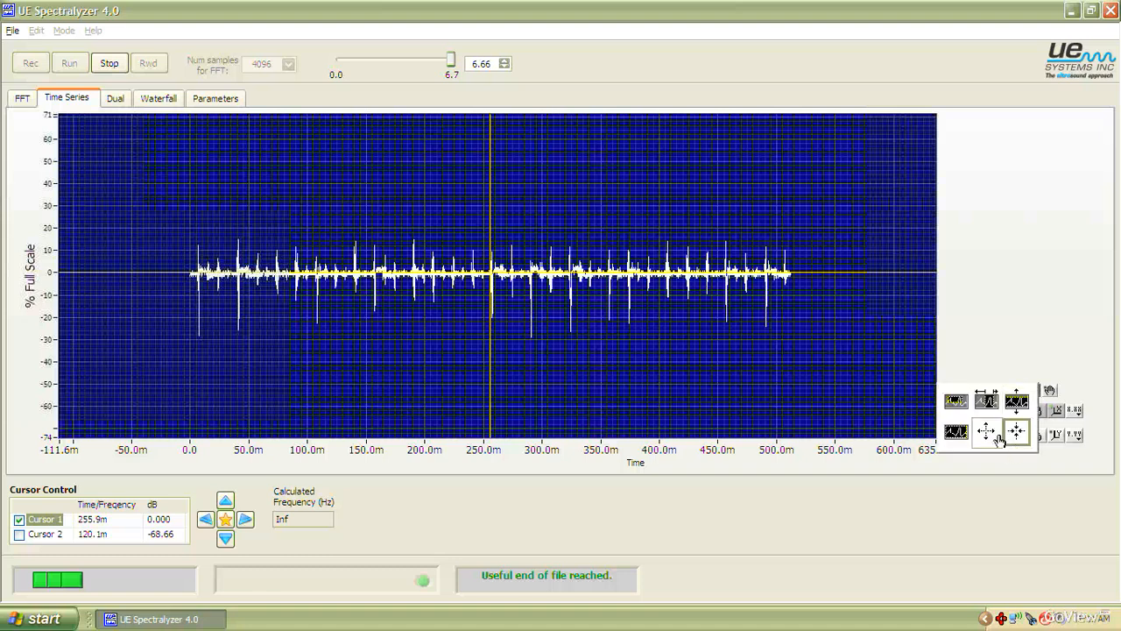
click(999, 442)
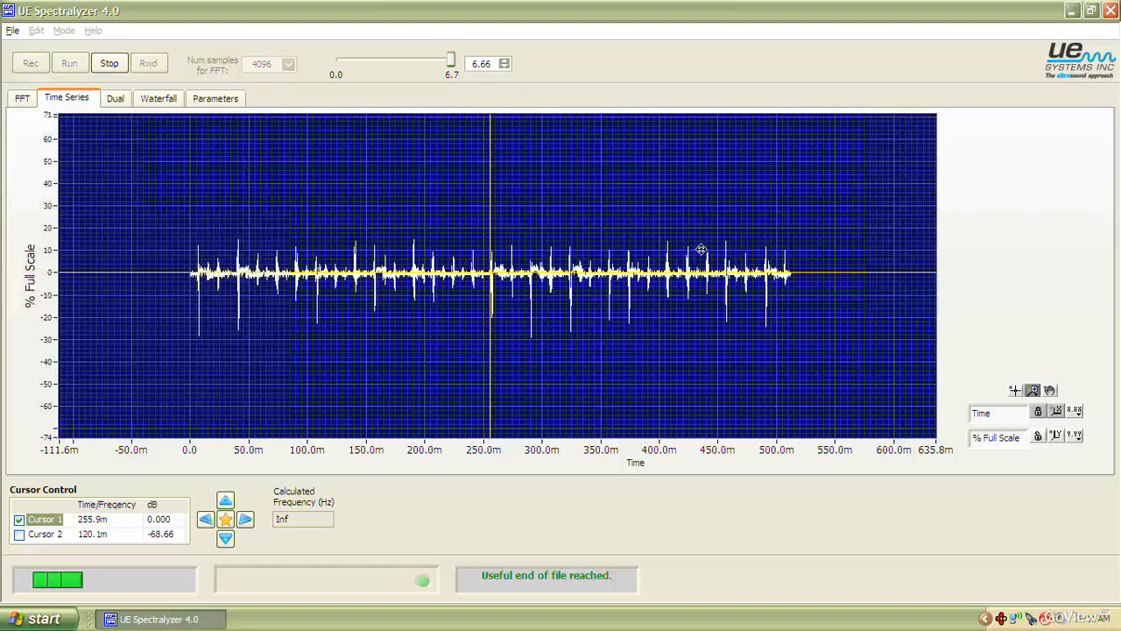
drag(701, 250, 700, 250)
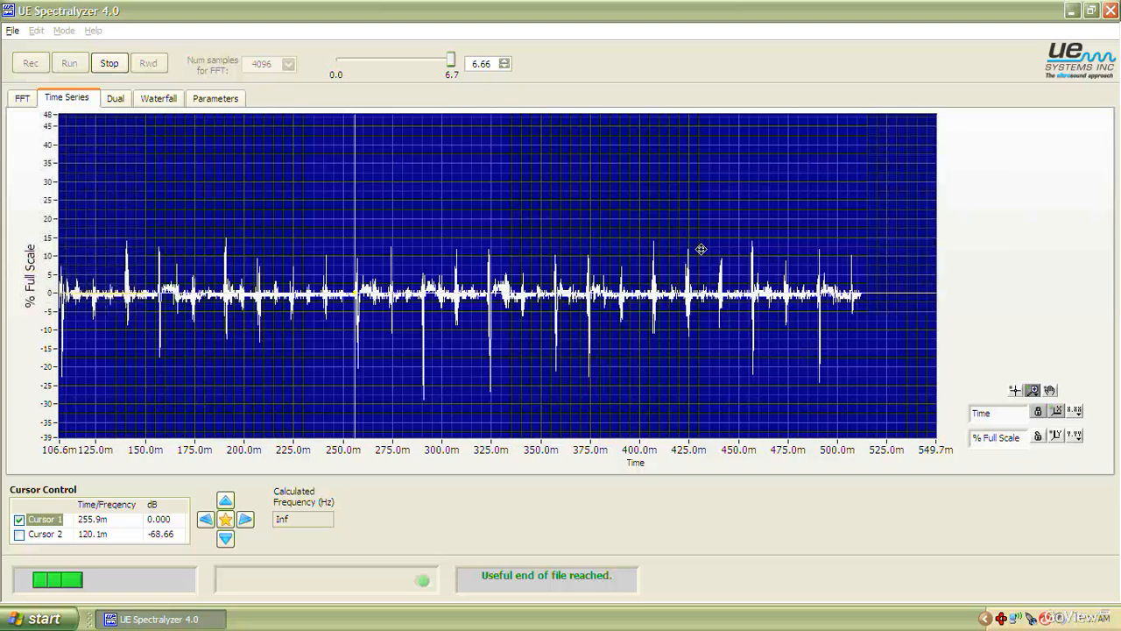
- Move Cursor 1 with the cursor tool onto the peak at about 140 ms, and then onto the neighbouring peak at about 157 ms
click(1014, 391)
drag(367, 296, 125, 242)
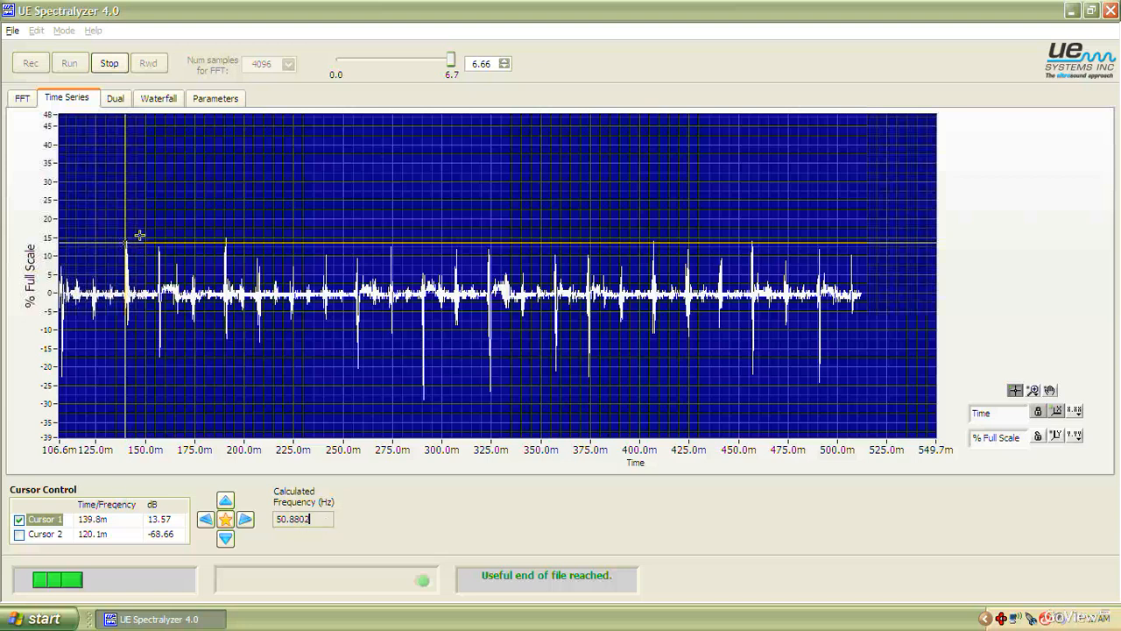
drag(130, 248, 159, 247)
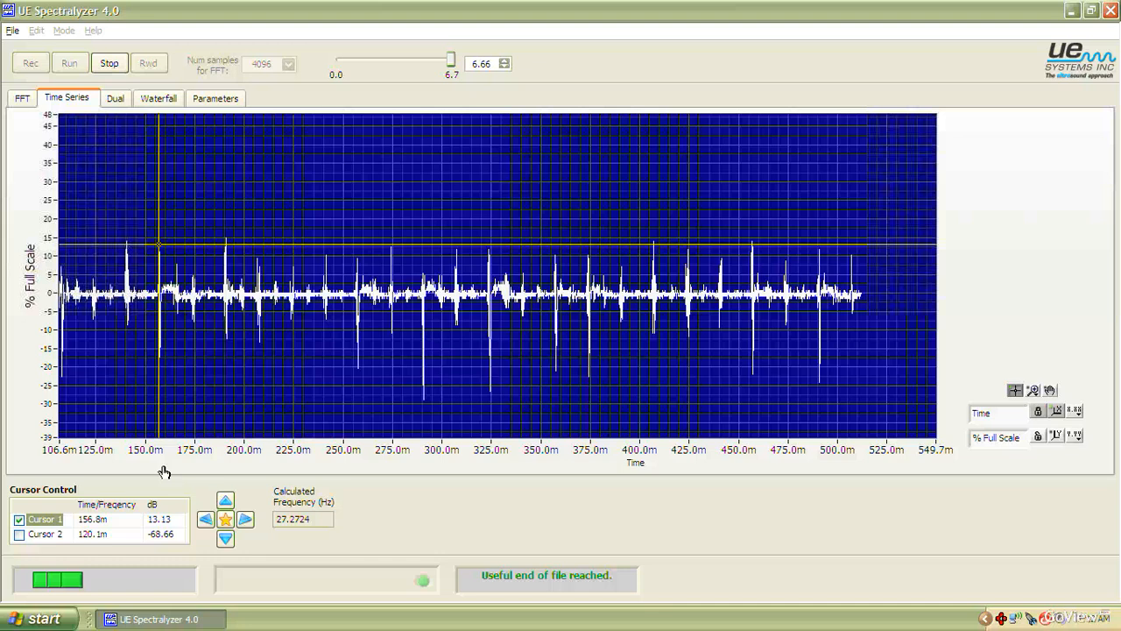
- Stop, rewind and rerun the recording with Cursor 1 still shown on the time series graph
click(109, 64)
click(150, 65)
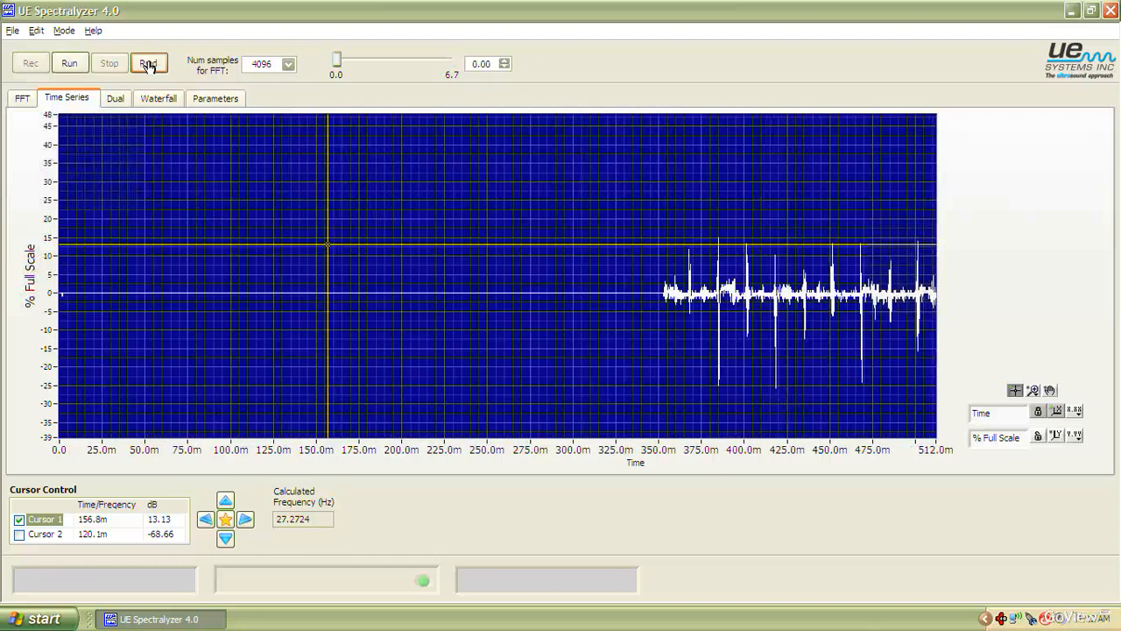
click(71, 63)
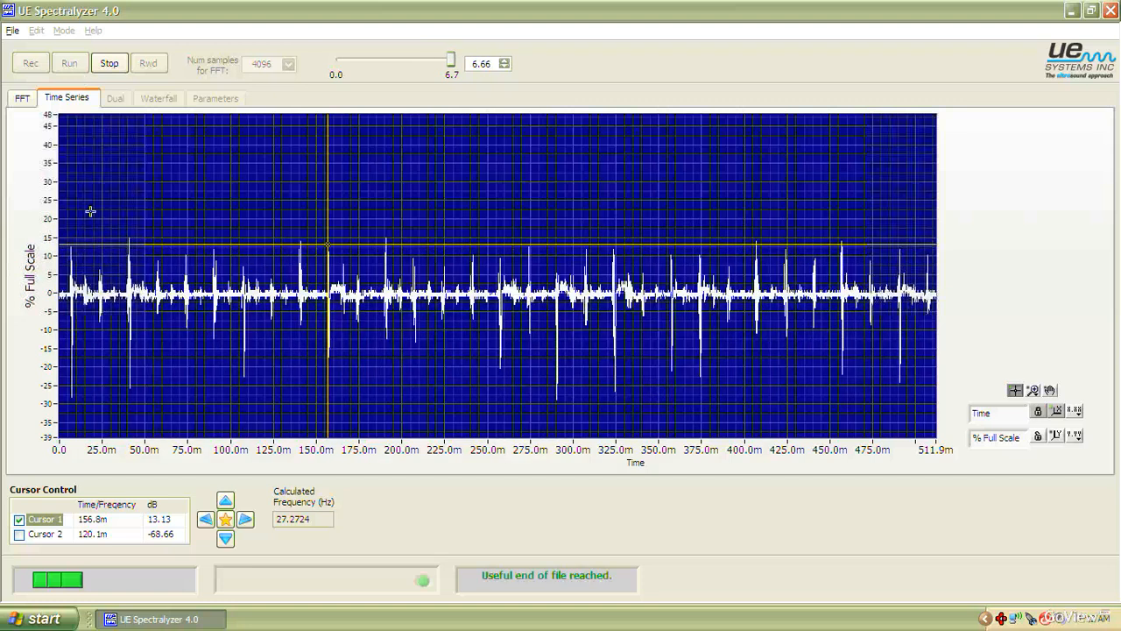
- Hide Cursor 1 on the time series graph, and stop and rewind the recording
click(20, 520)
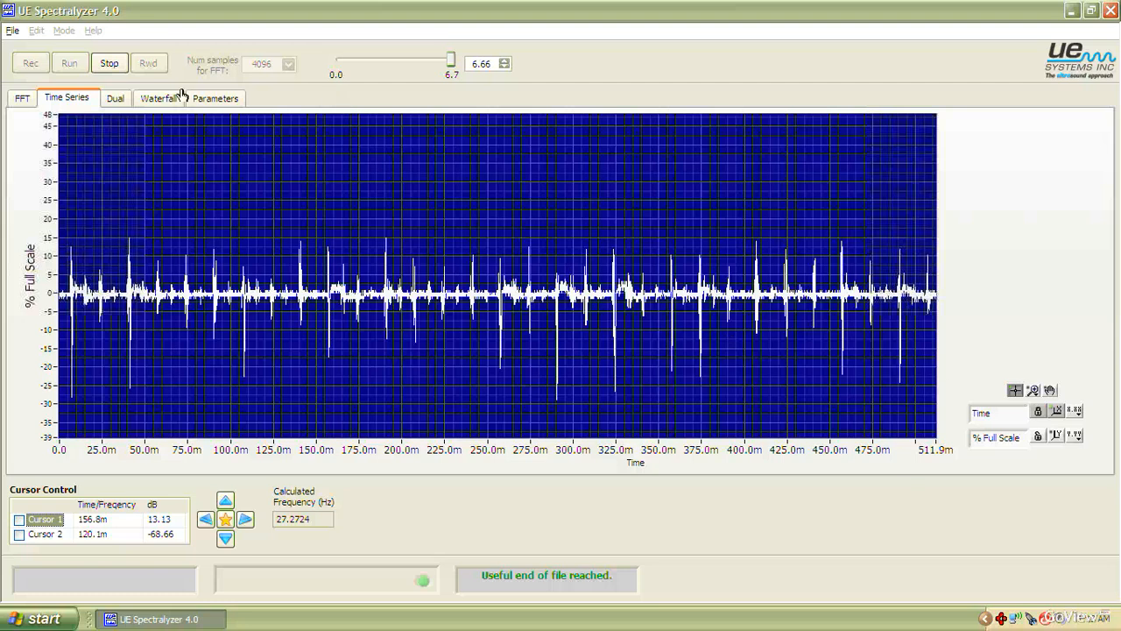
click(109, 65)
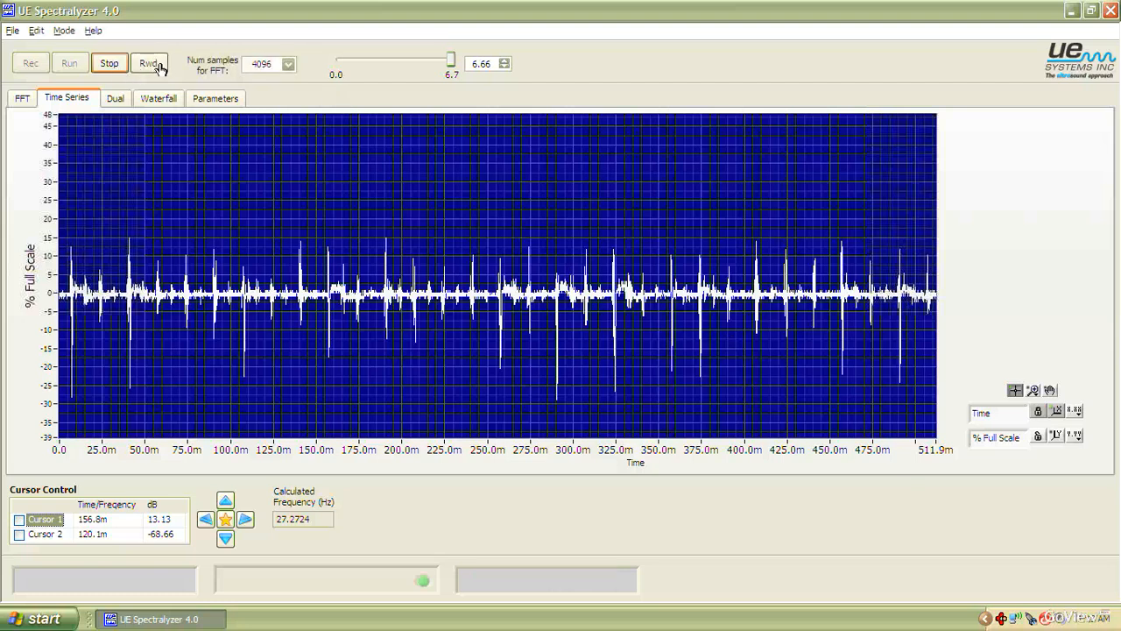
click(145, 67)
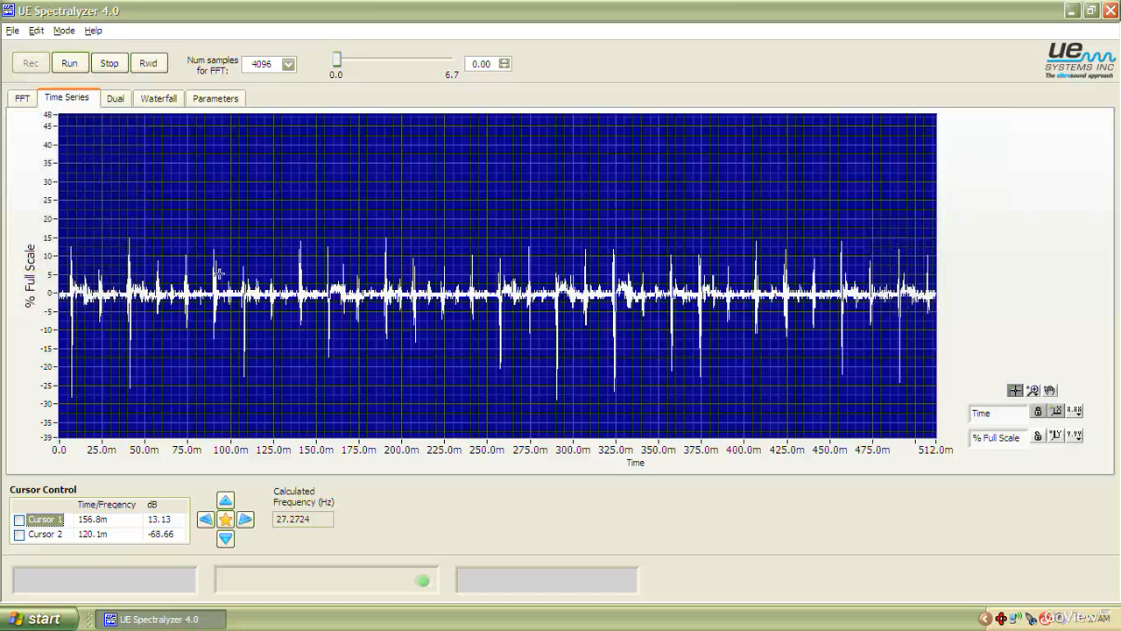
- Autoscale both the frequency axis and the dB axis of the FFT graph
click(26, 99)
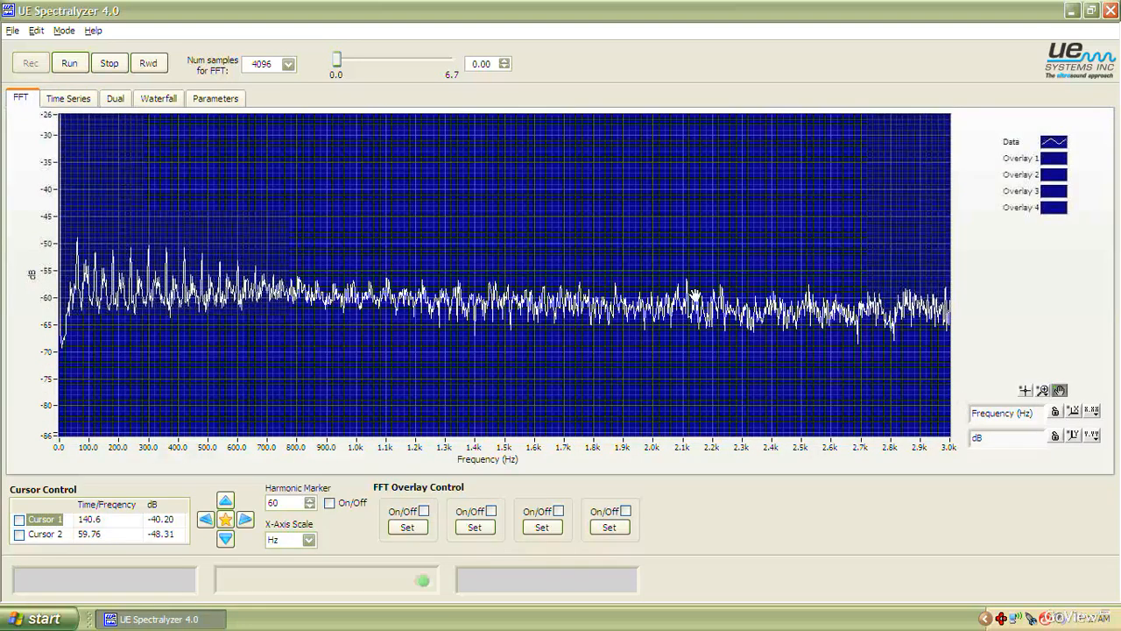
click(1056, 411)
click(1057, 436)
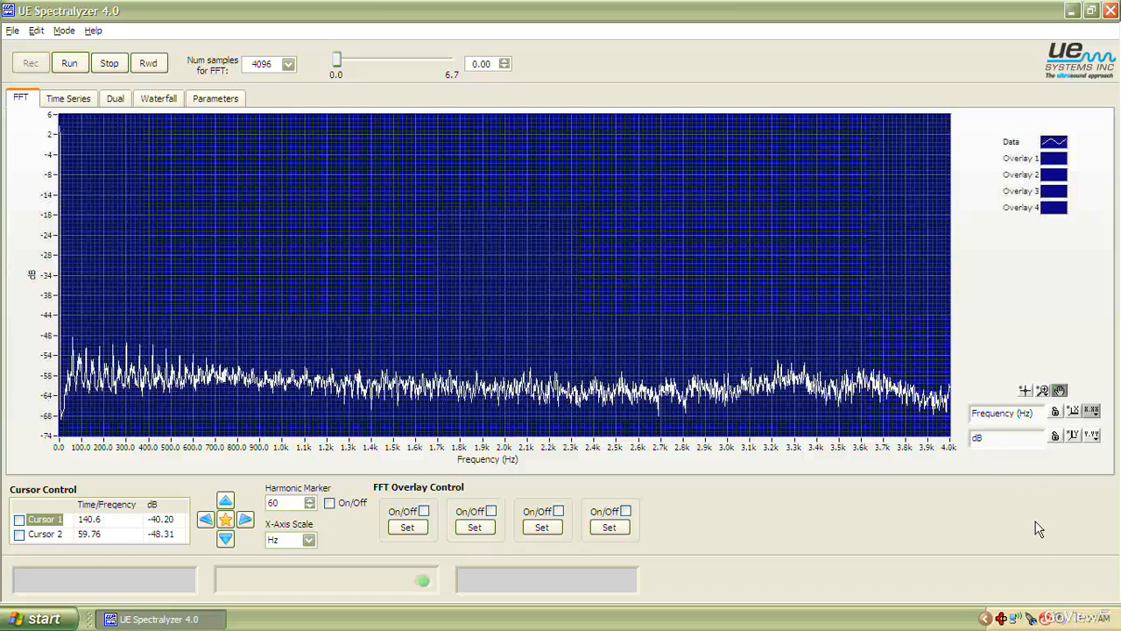
- Recolour the FFT graph's major frequency grid lines magenta, and view the frequency axis number format options
mouse_move(1029, 525)
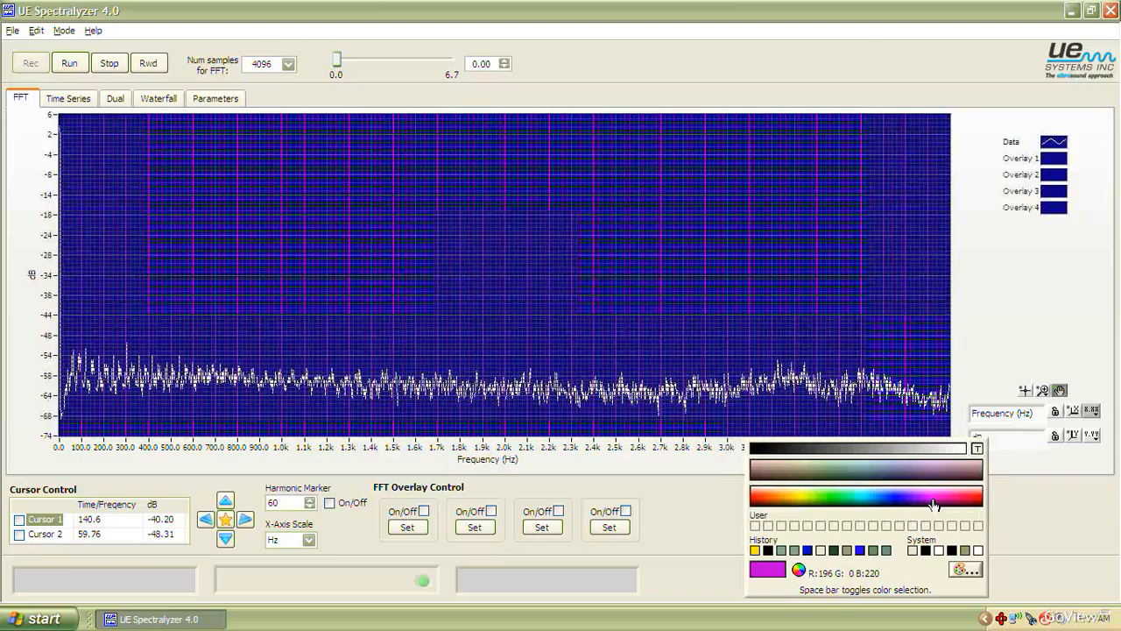
click(934, 503)
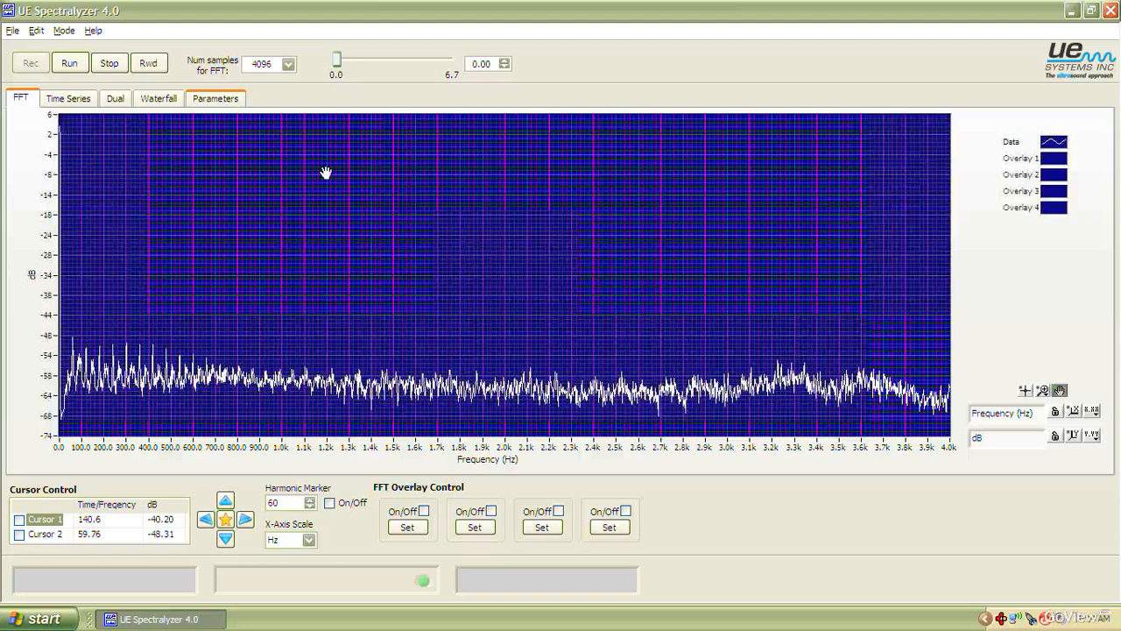
click(1093, 411)
mouse_move(1044, 429)
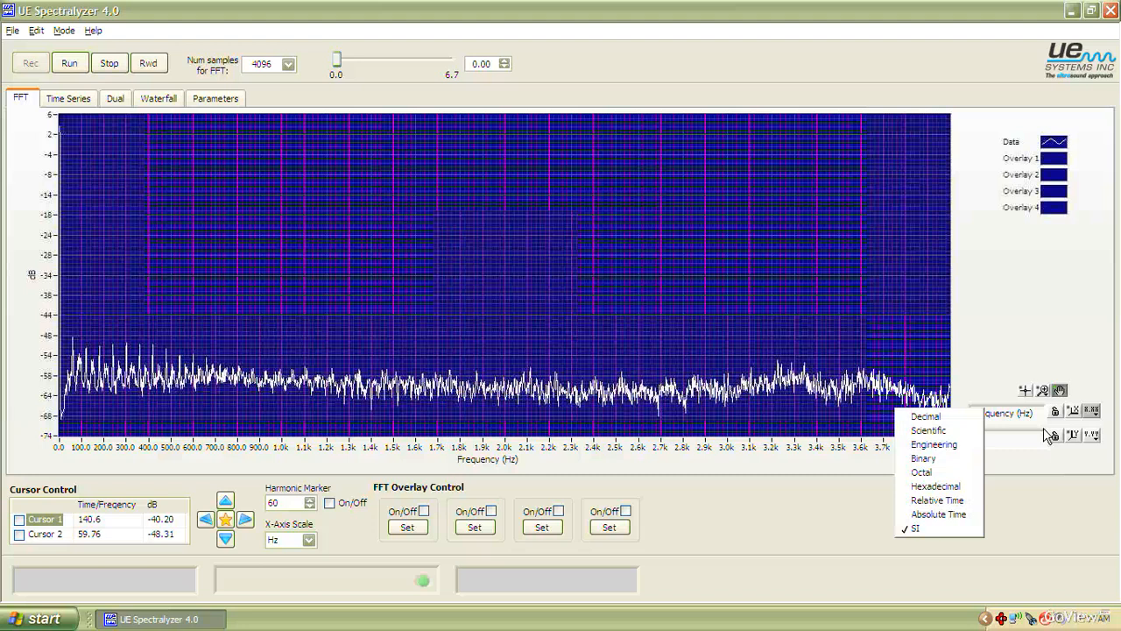
click(991, 348)
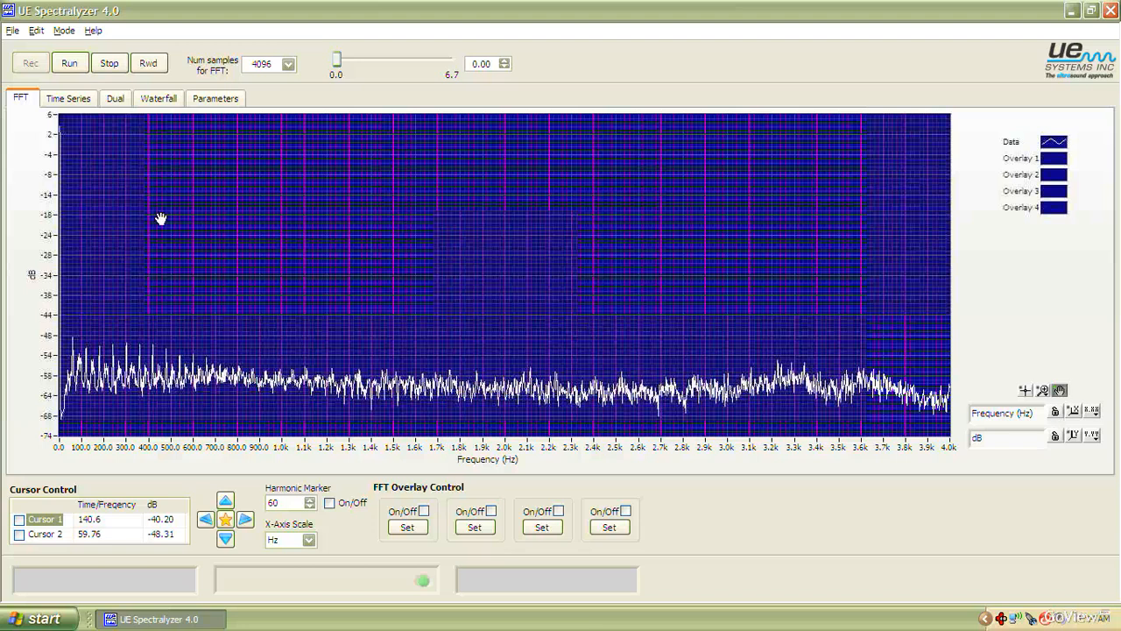
- Switch from the FFT view to the Dual view, and stop, rewind and rerun the recording there
click(66, 98)
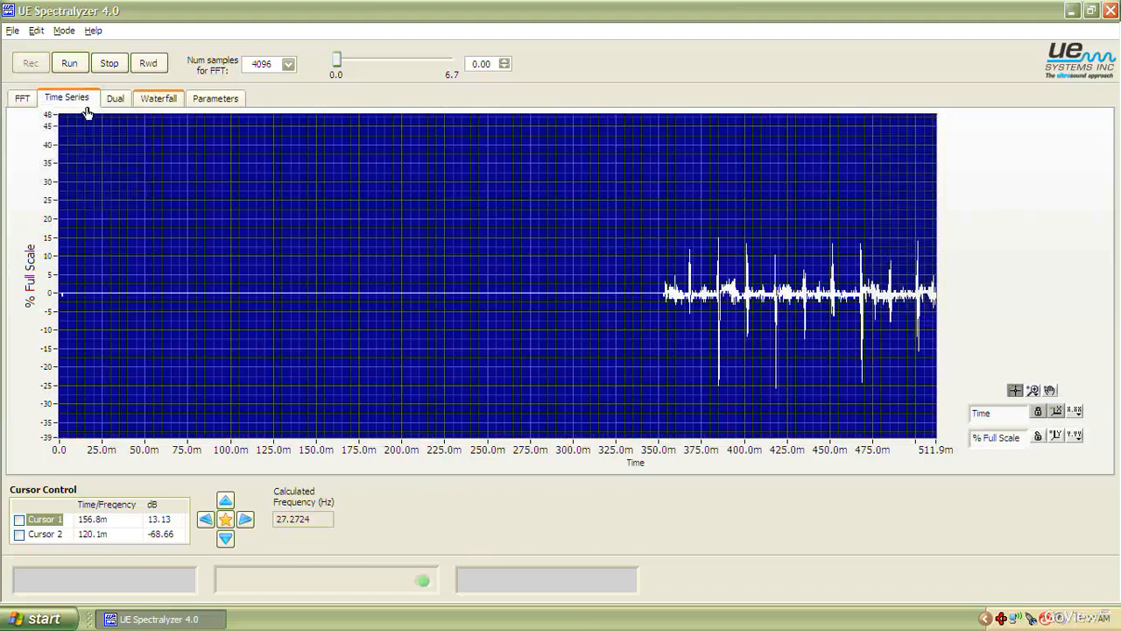
click(114, 101)
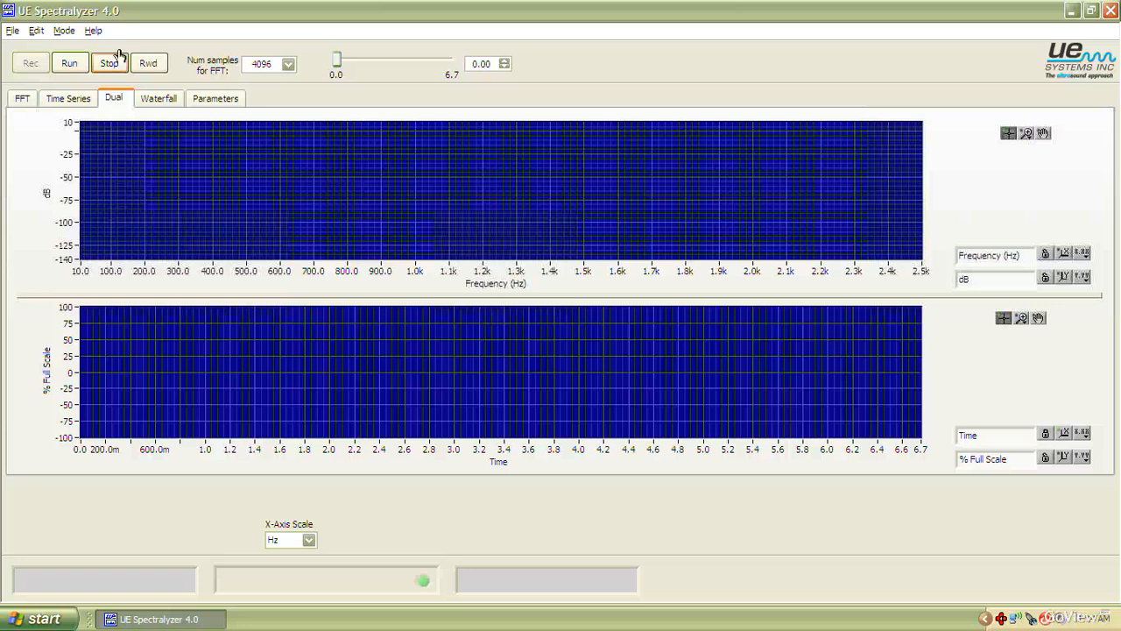
click(109, 64)
click(138, 67)
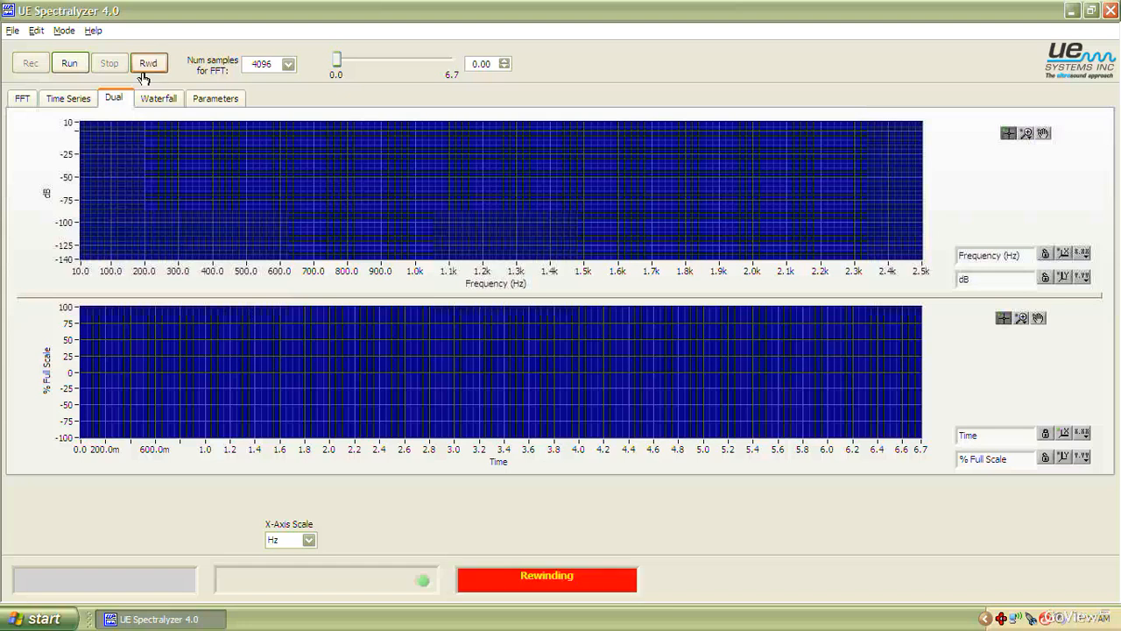
click(72, 64)
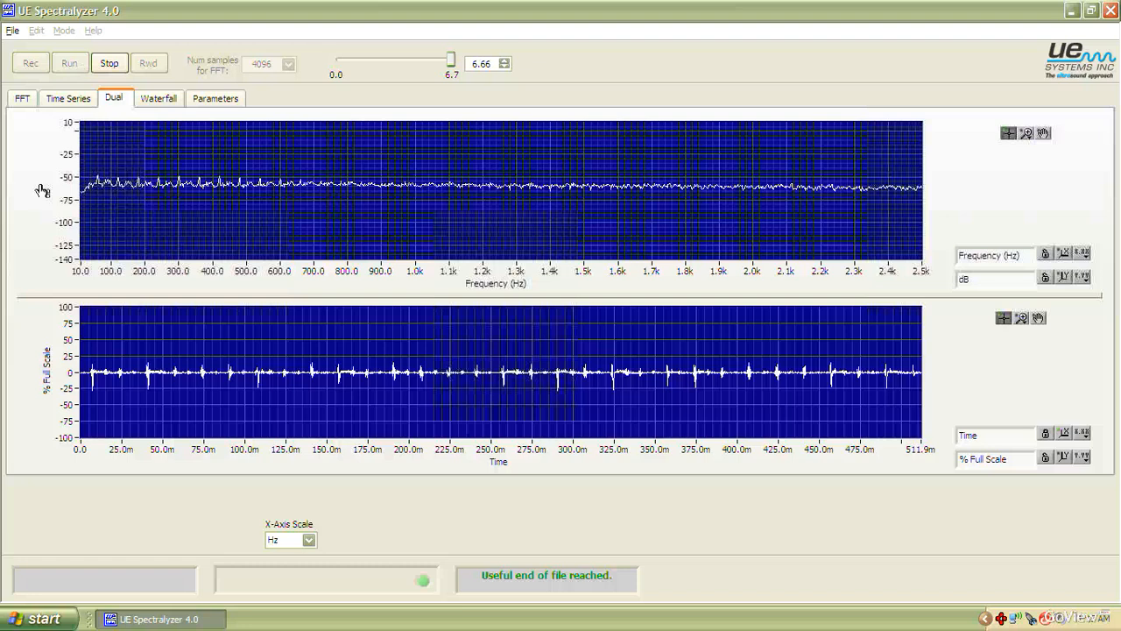
click(323, 554)
click(323, 560)
- Stop and rewind the recording, replay it in the Waterfall view, and stop it at the end
click(164, 99)
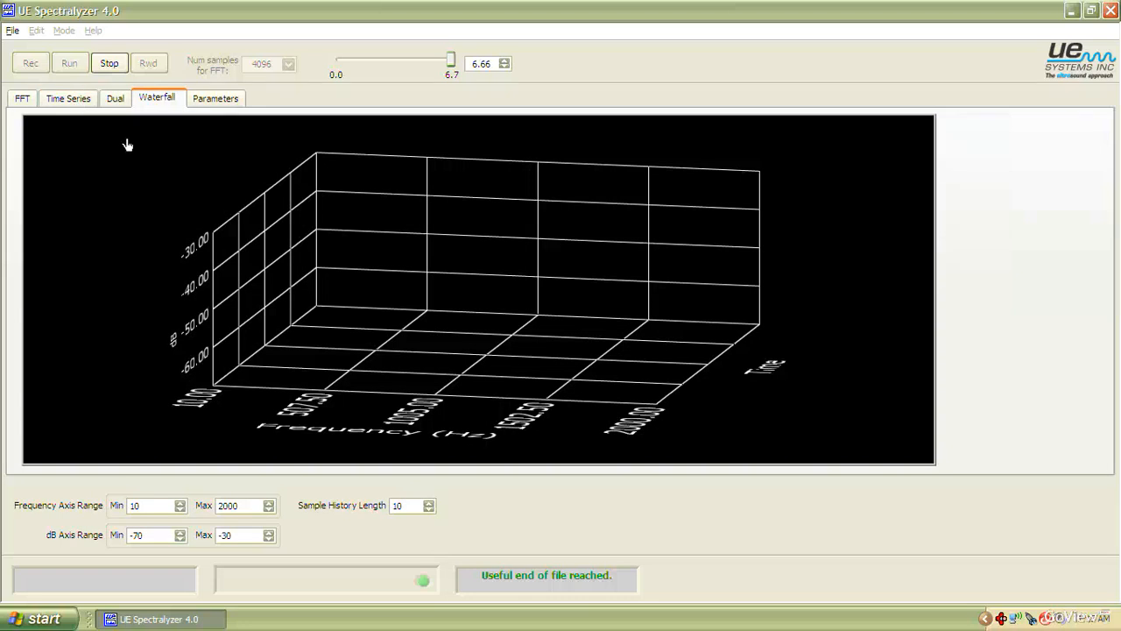
click(109, 63)
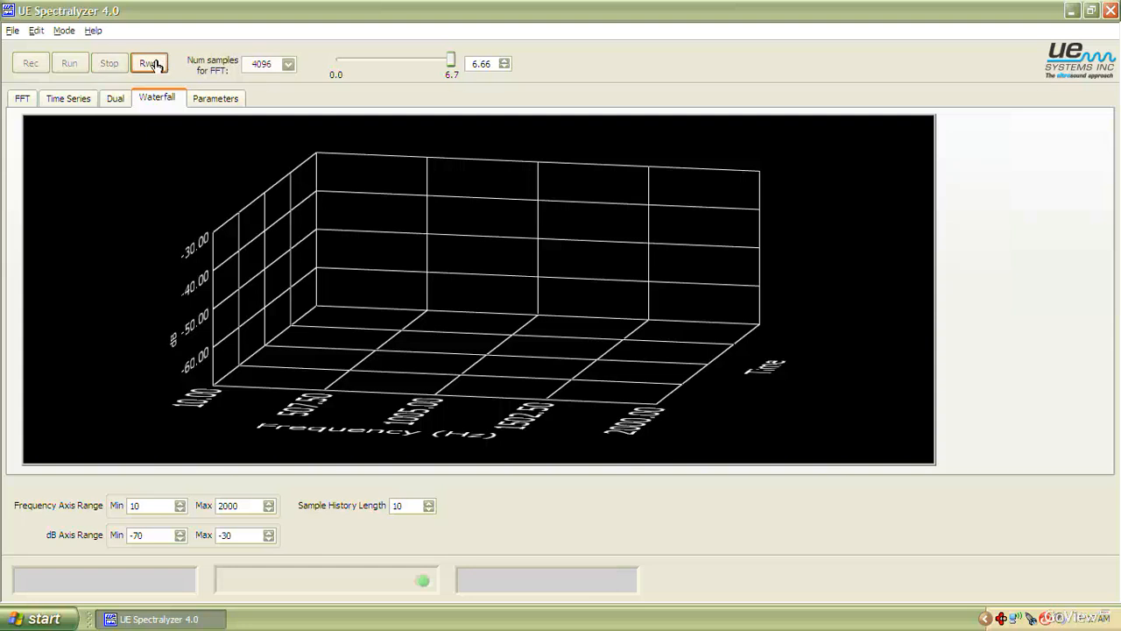
click(133, 75)
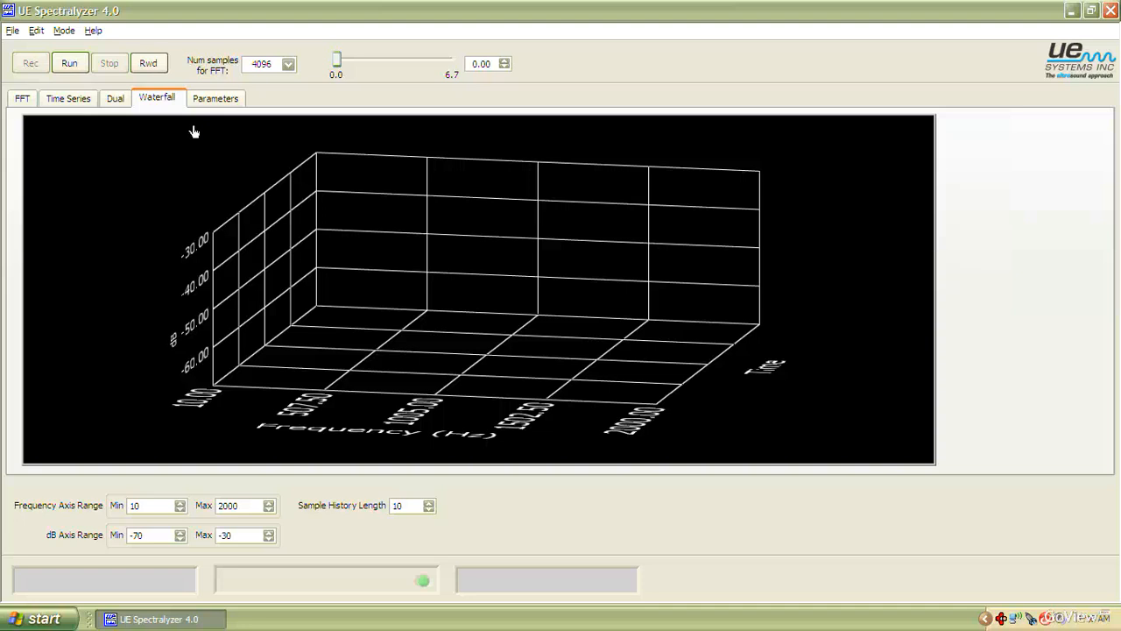
click(80, 69)
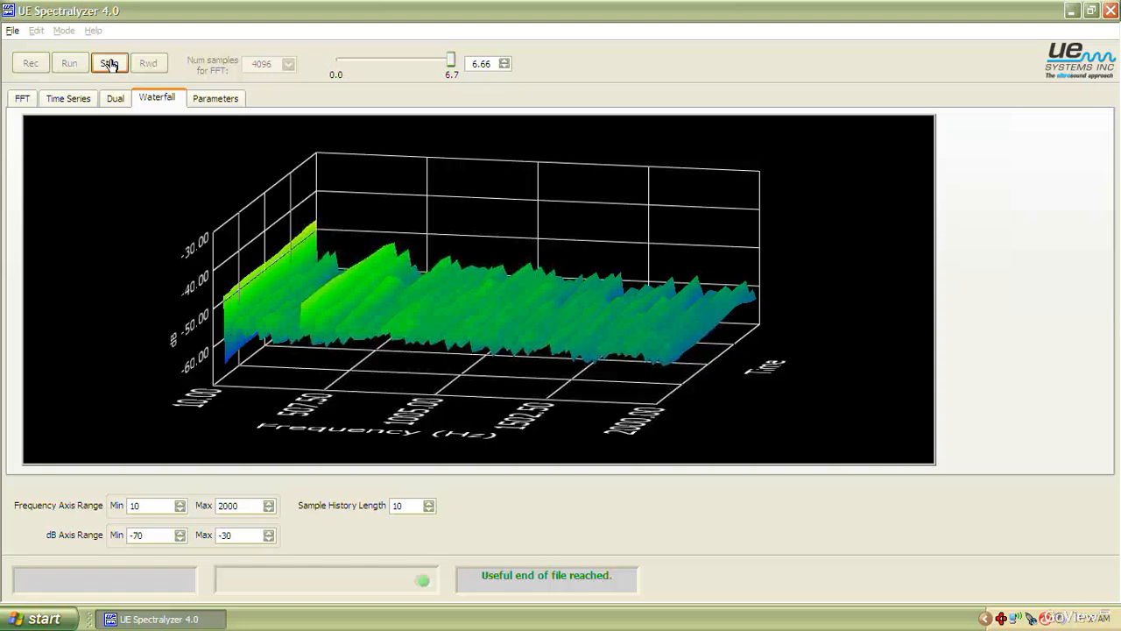
click(103, 63)
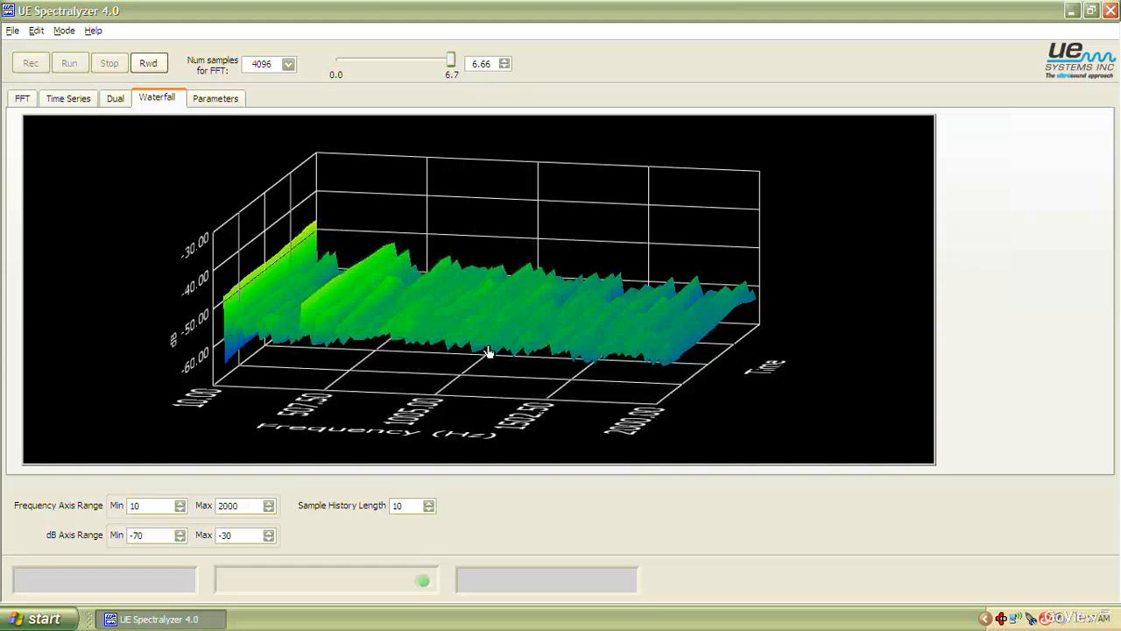
- Review the available FFT averaging modes and FFT window types in the parameters, keeping RMS averaging and Hanning
click(223, 100)
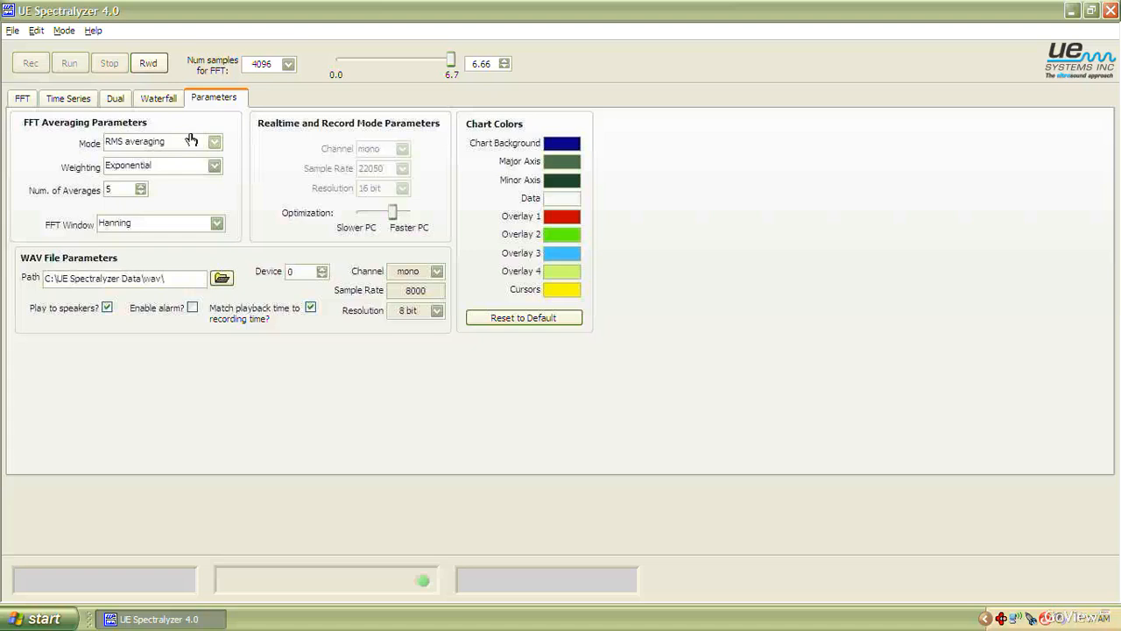
click(215, 142)
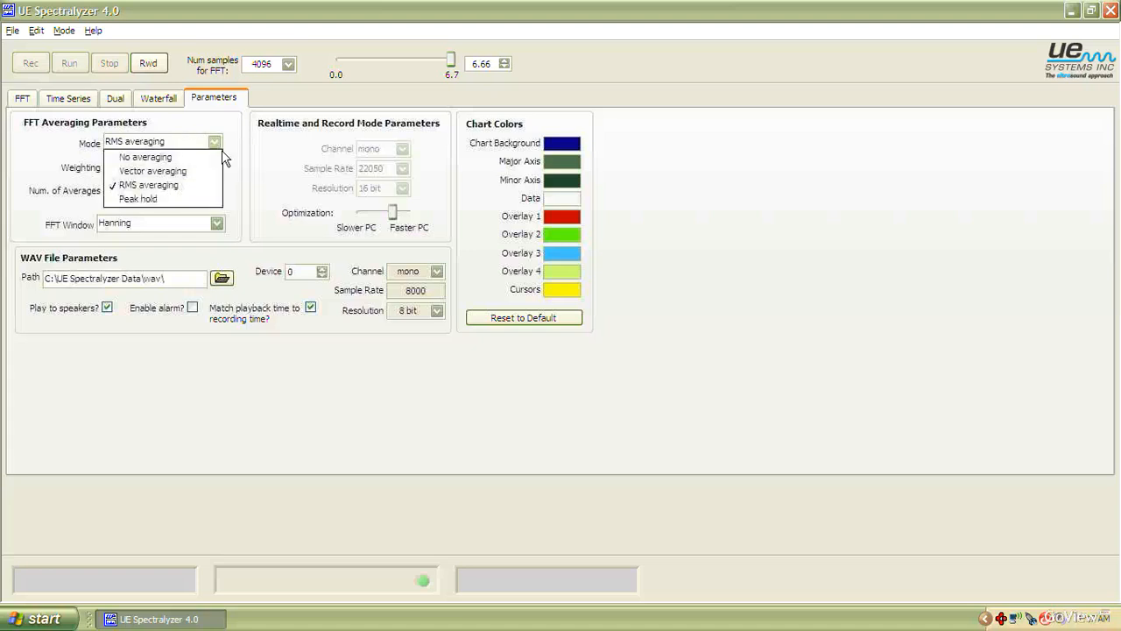
click(221, 152)
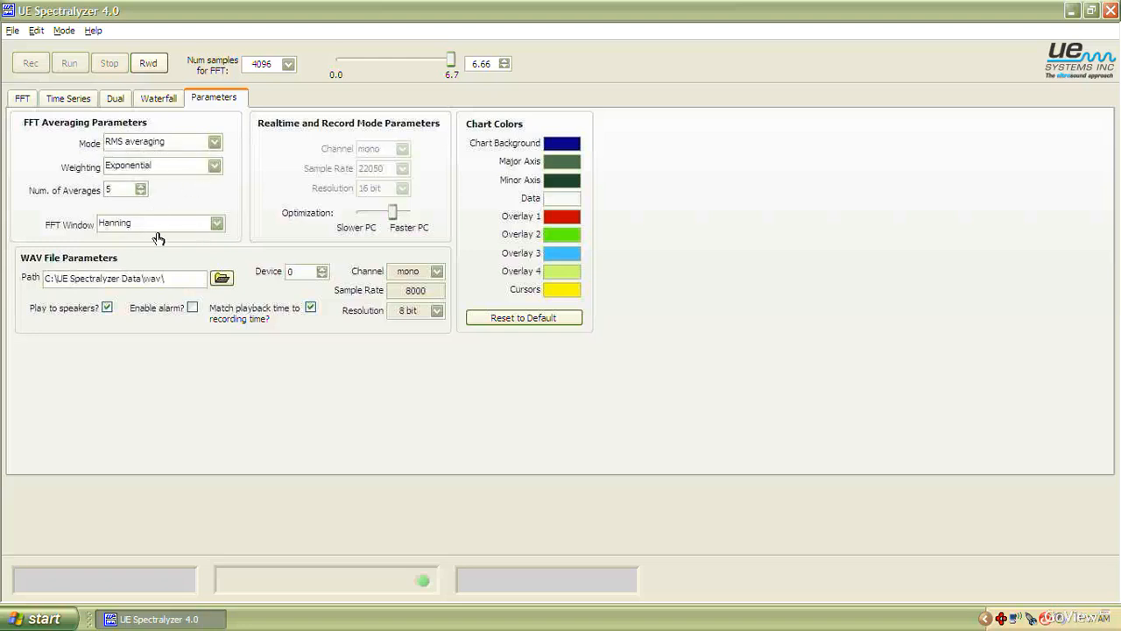
click(216, 223)
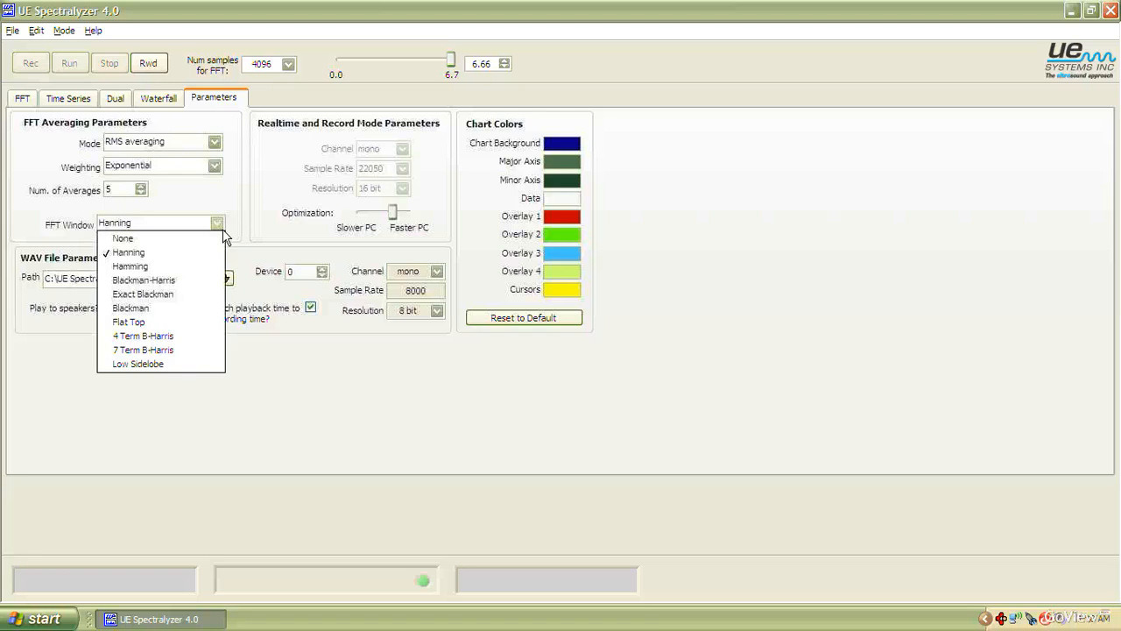
click(218, 224)
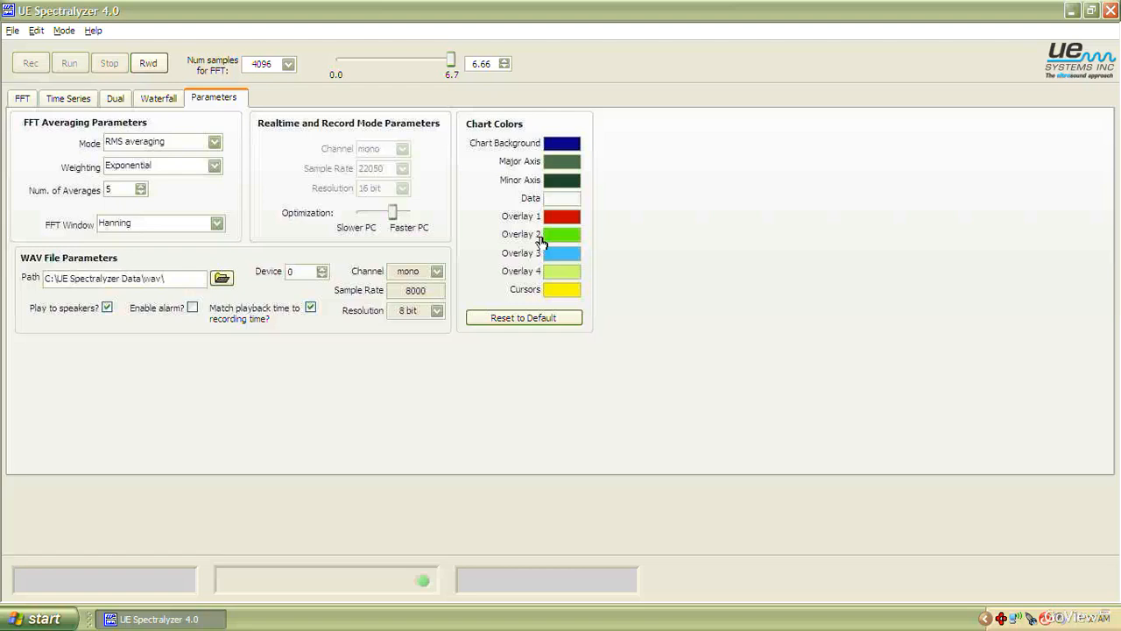
- Change the chart colors to a beige background, olive major axis, light green minor axis and blue data
click(27, 103)
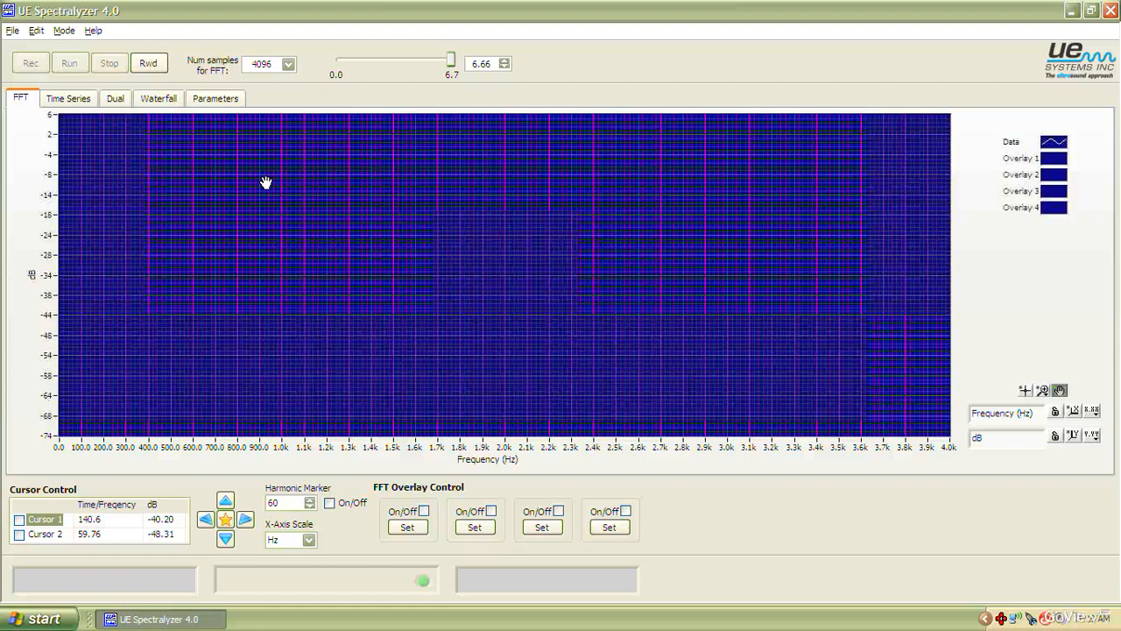
click(233, 100)
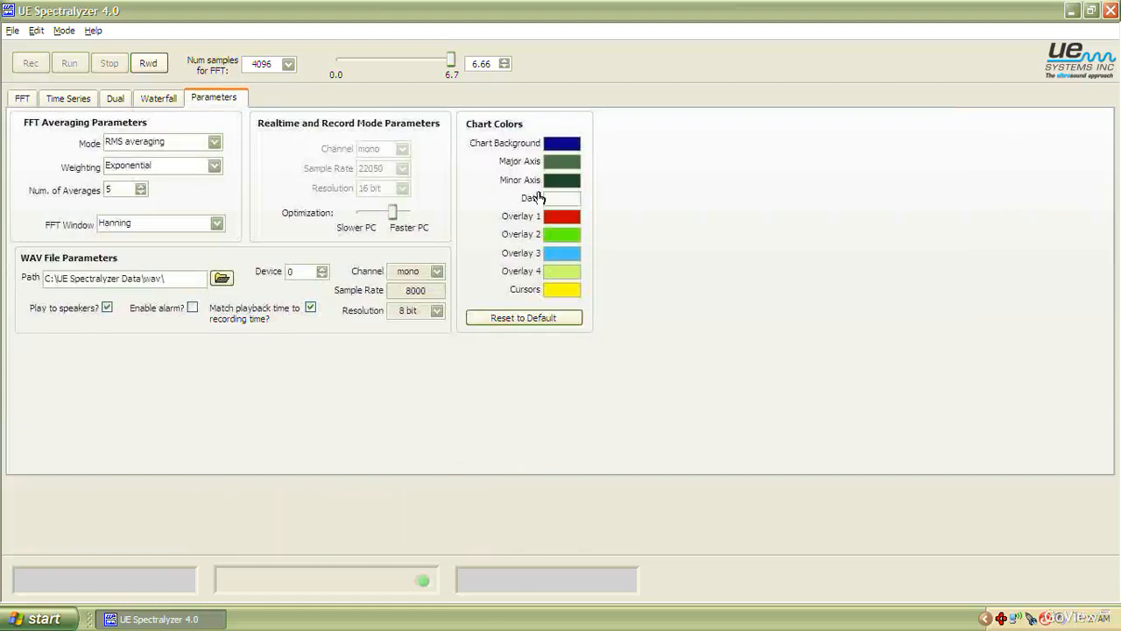
click(570, 148)
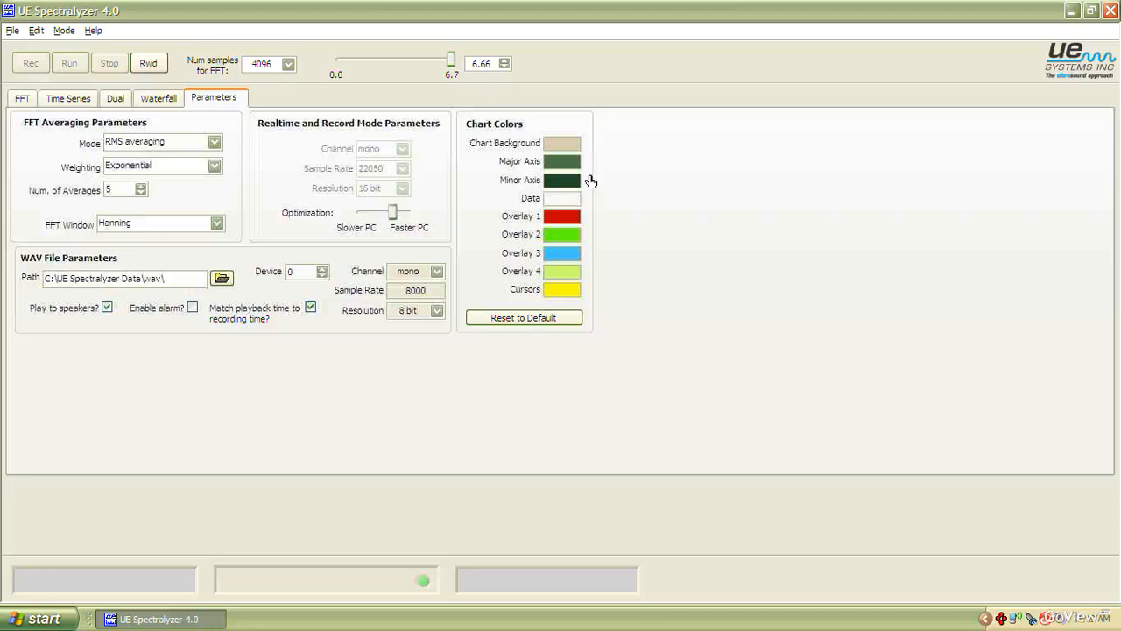
click(575, 167)
click(574, 179)
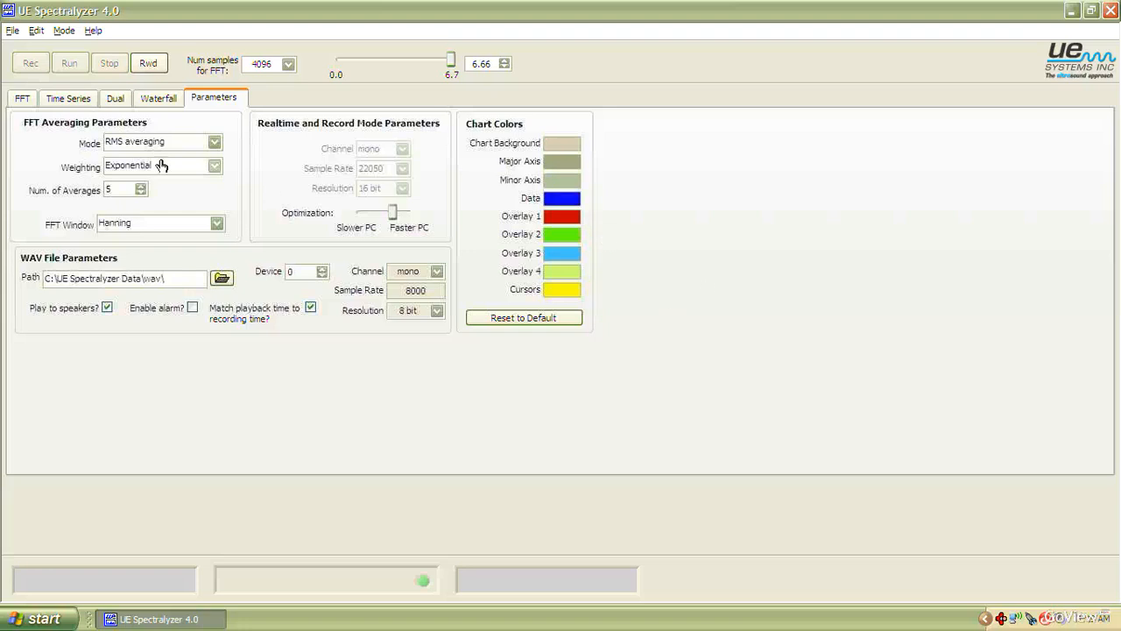
- Check how the custom chart colors look in the FFT, Waterfall, Dual and Time Series views
click(24, 100)
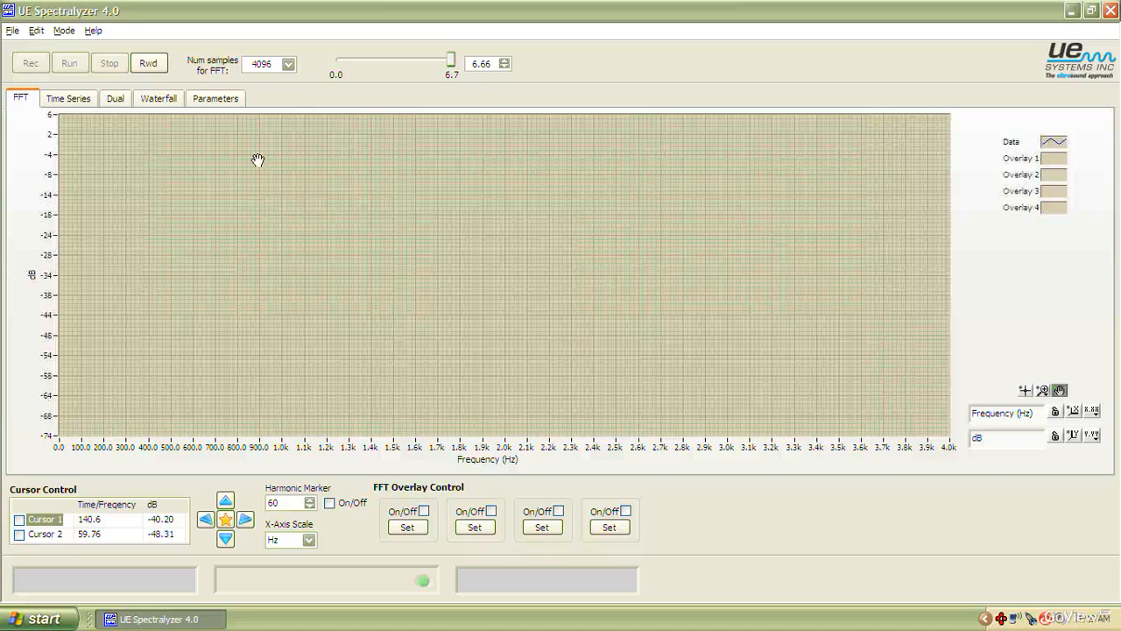
click(217, 99)
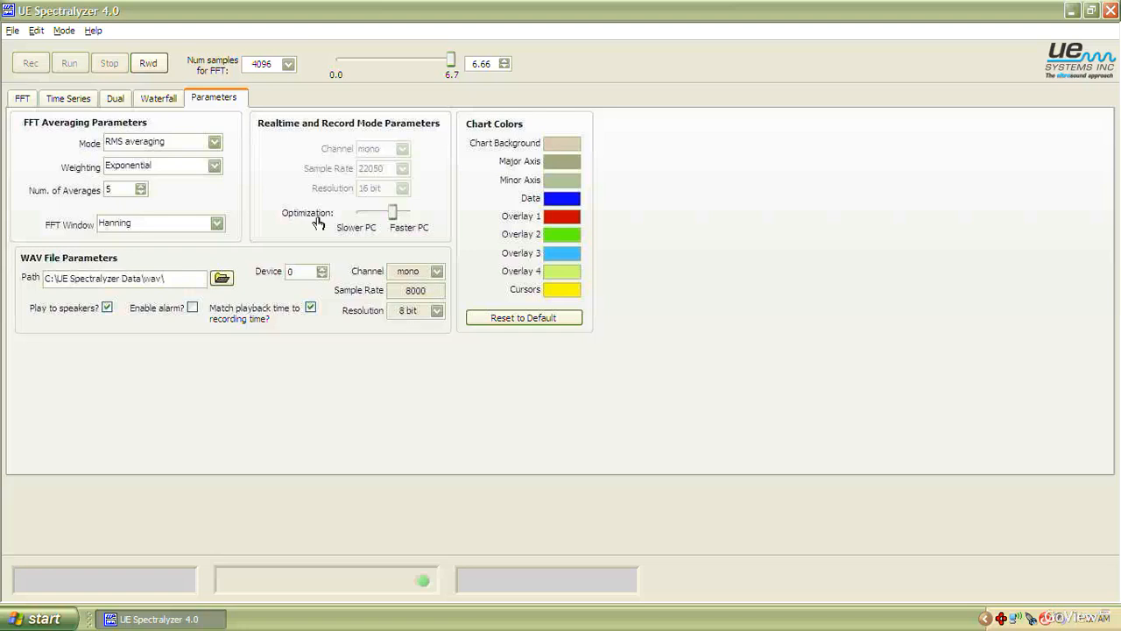
click(163, 99)
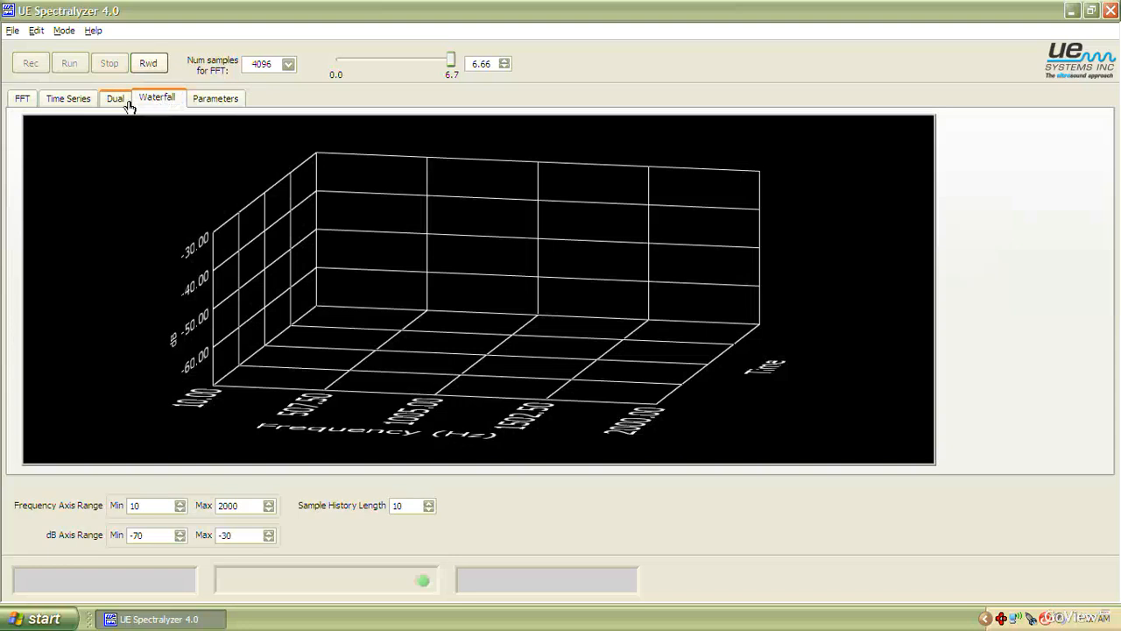
click(120, 103)
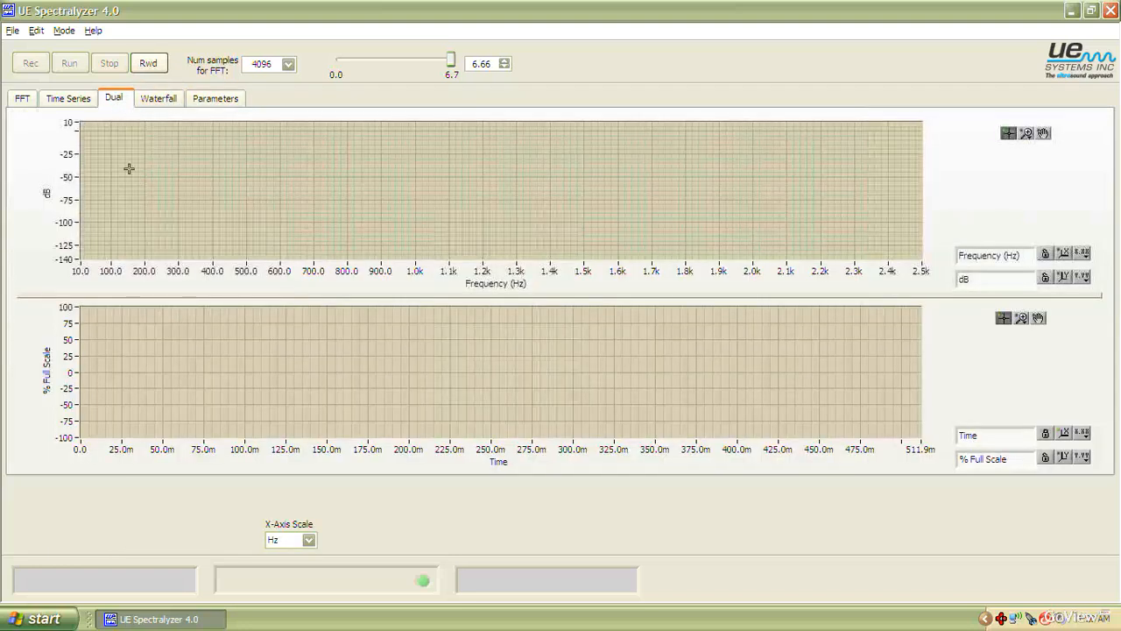
click(86, 104)
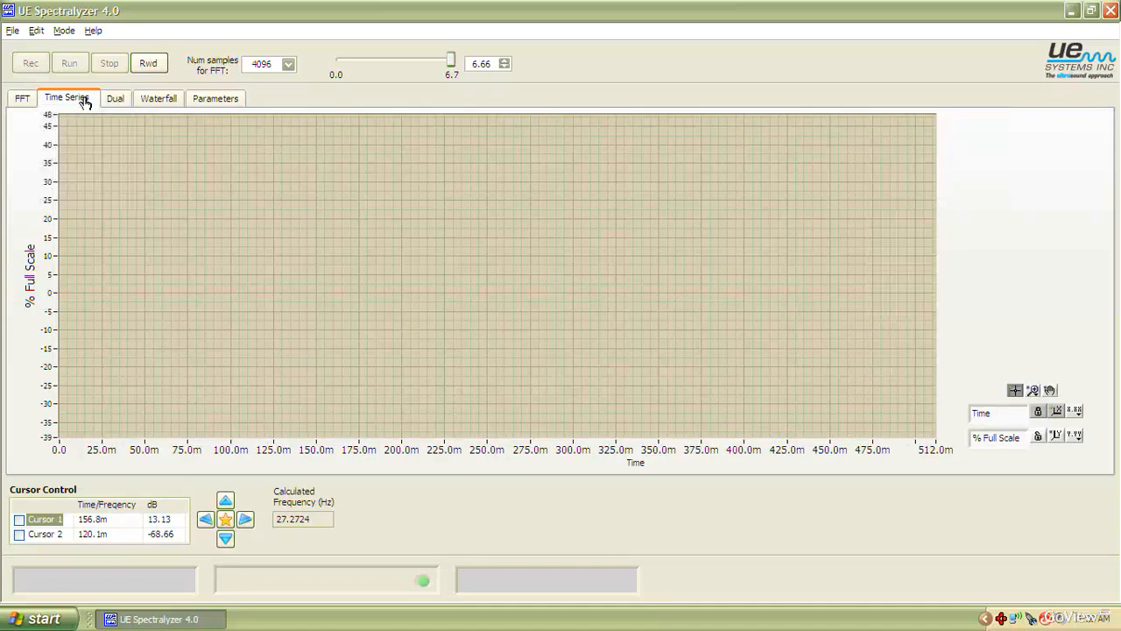
click(29, 100)
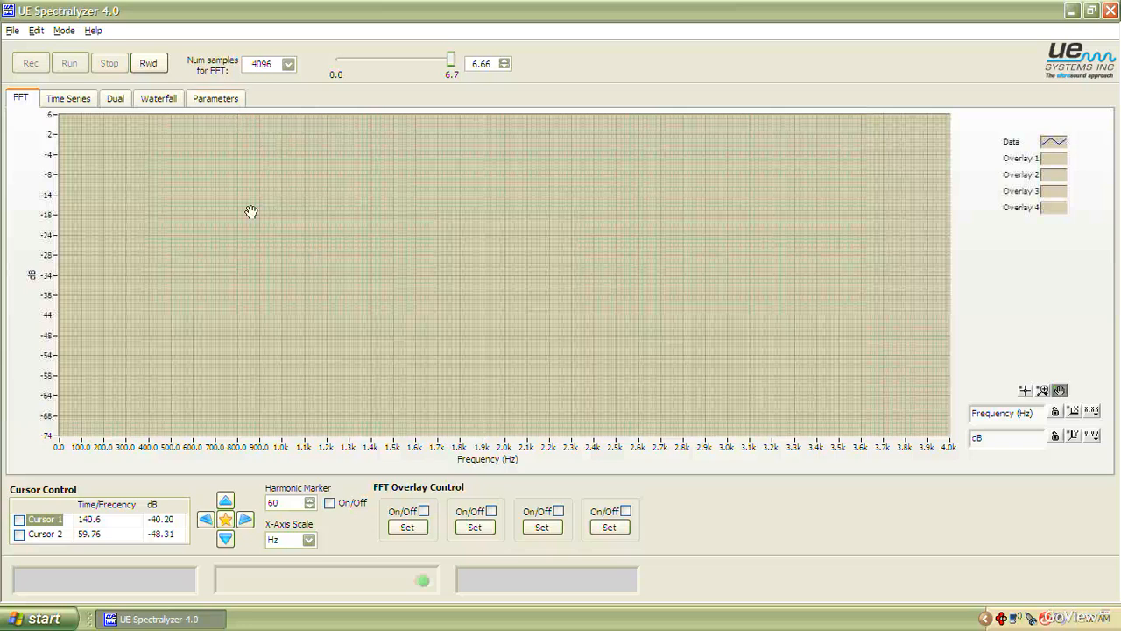
- Reset all chart colors to default and return to the FFT view
click(216, 101)
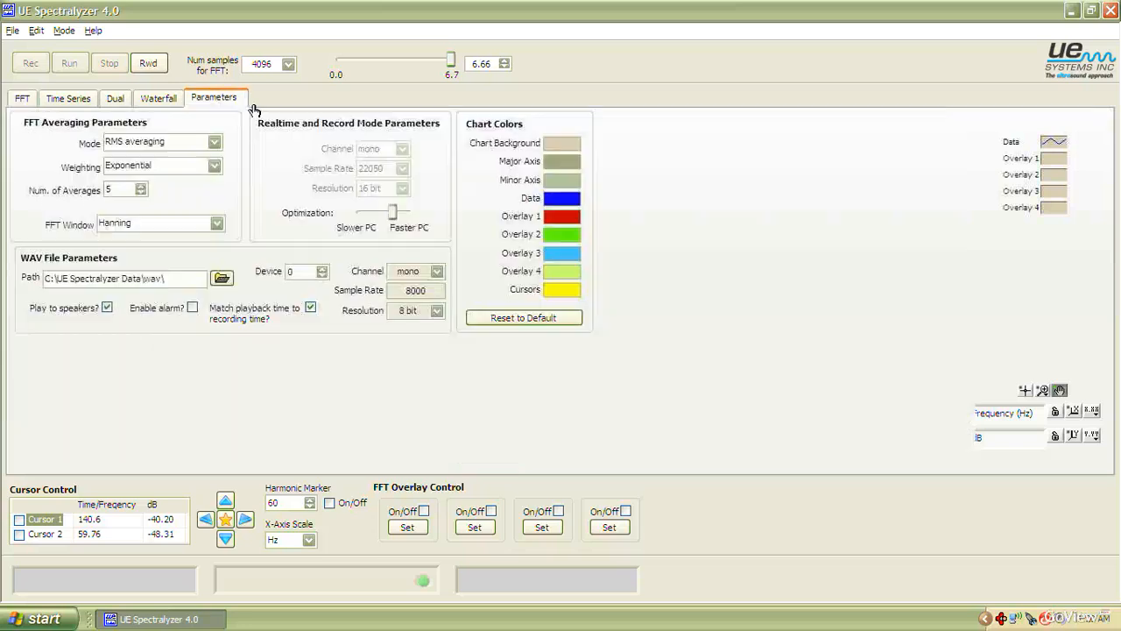
click(515, 317)
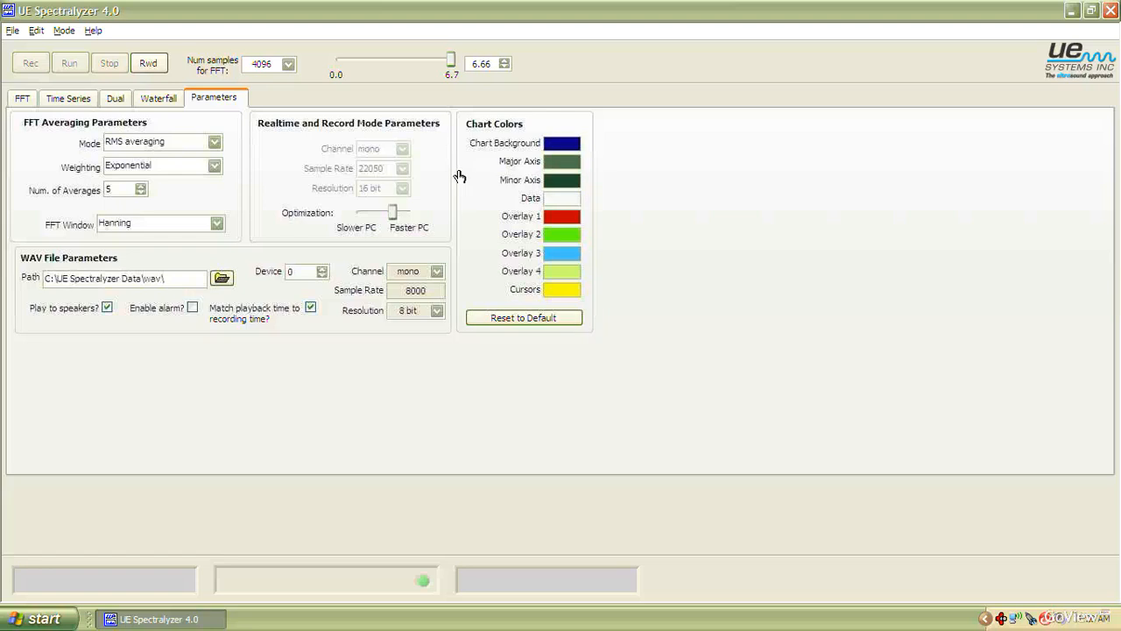
click(25, 101)
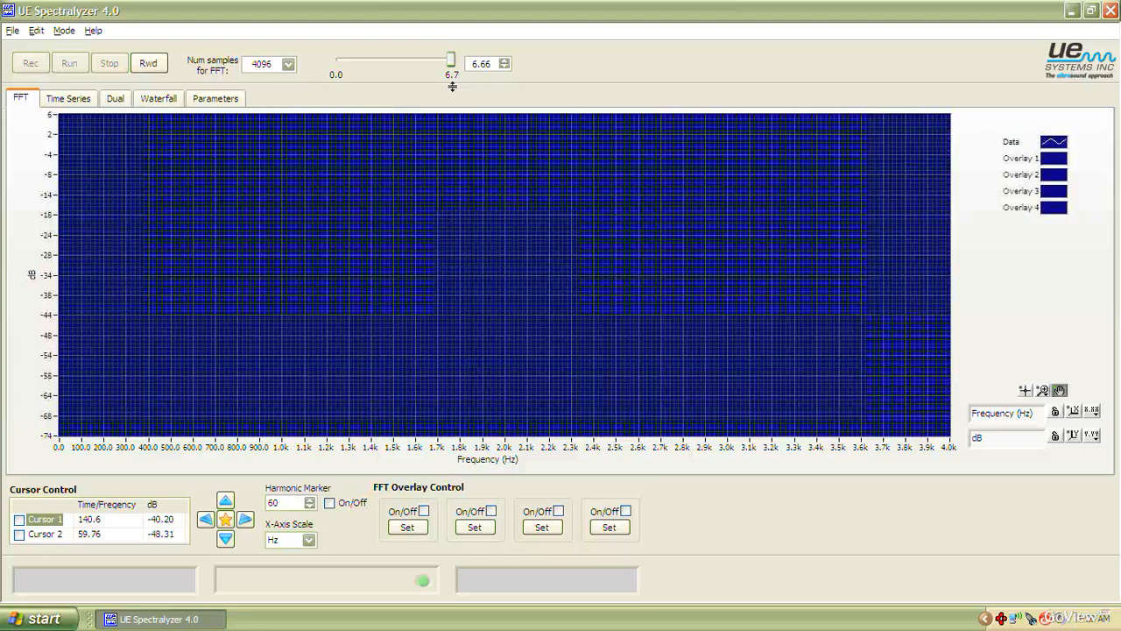
- Rewind, rerun and stop the recording with the cursor tool active, and move the playback position back to about 5.65
click(148, 63)
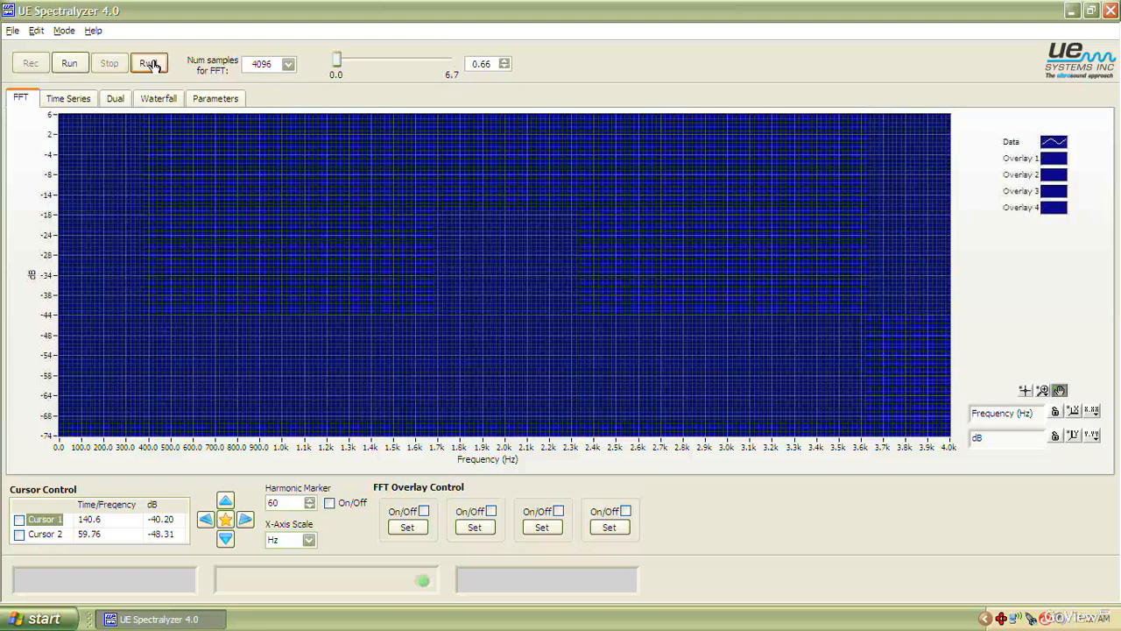
click(76, 72)
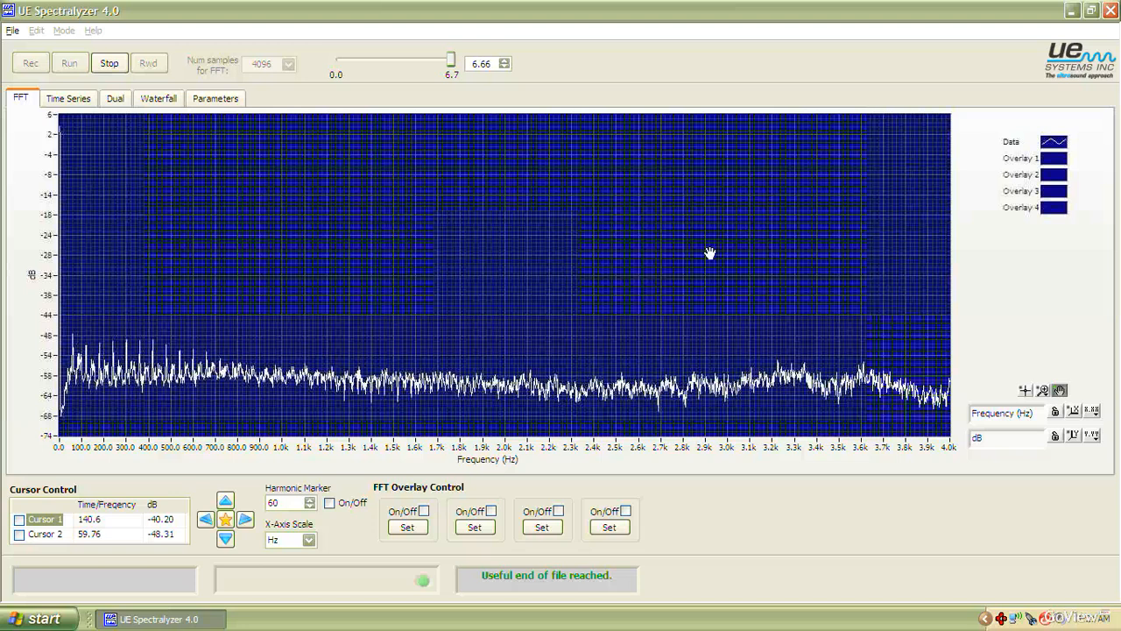
click(1024, 390)
click(120, 71)
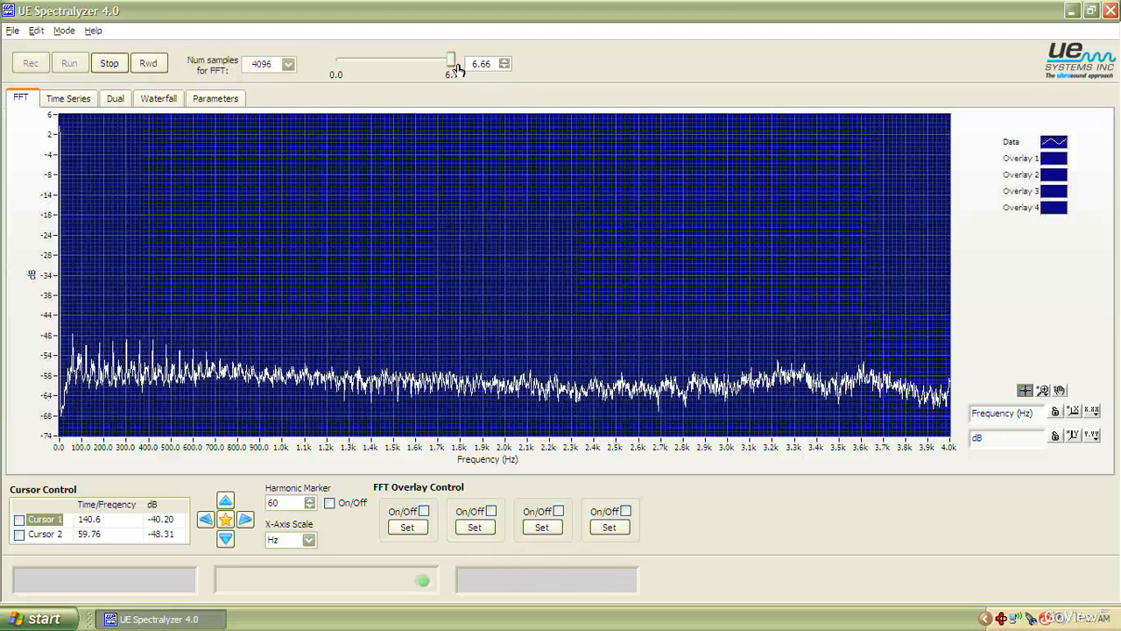
drag(458, 70, 444, 66)
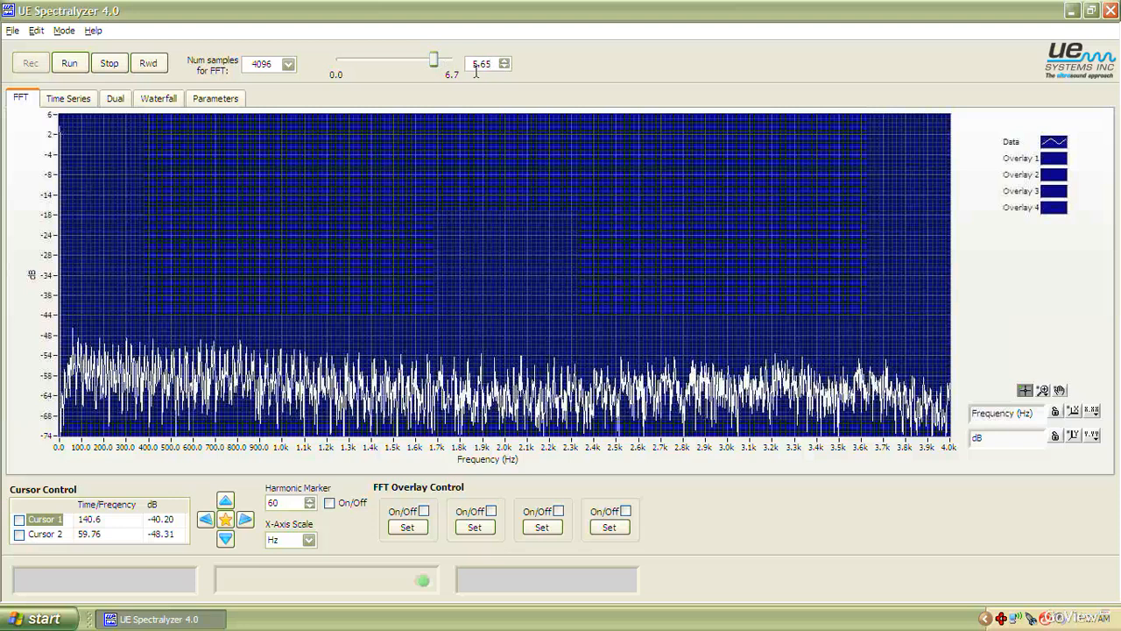
- Set the playback position to 1.65, and move it forward to the end of the recording at 6.75
click(474, 69)
key(Delete)
text(1)
key(Return)
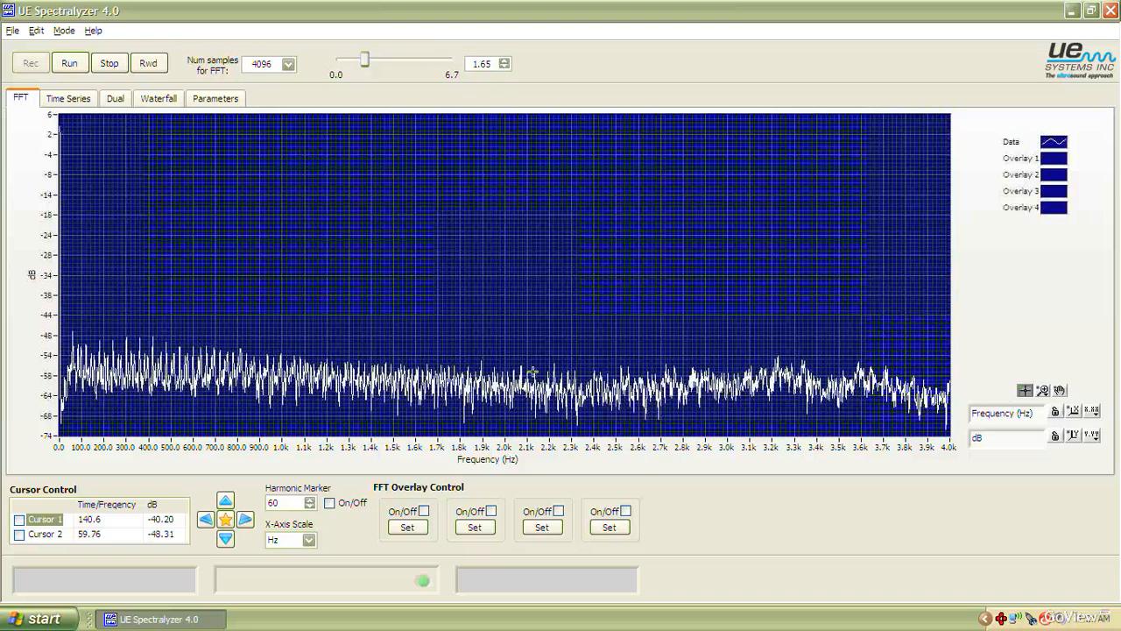
drag(366, 59, 456, 61)
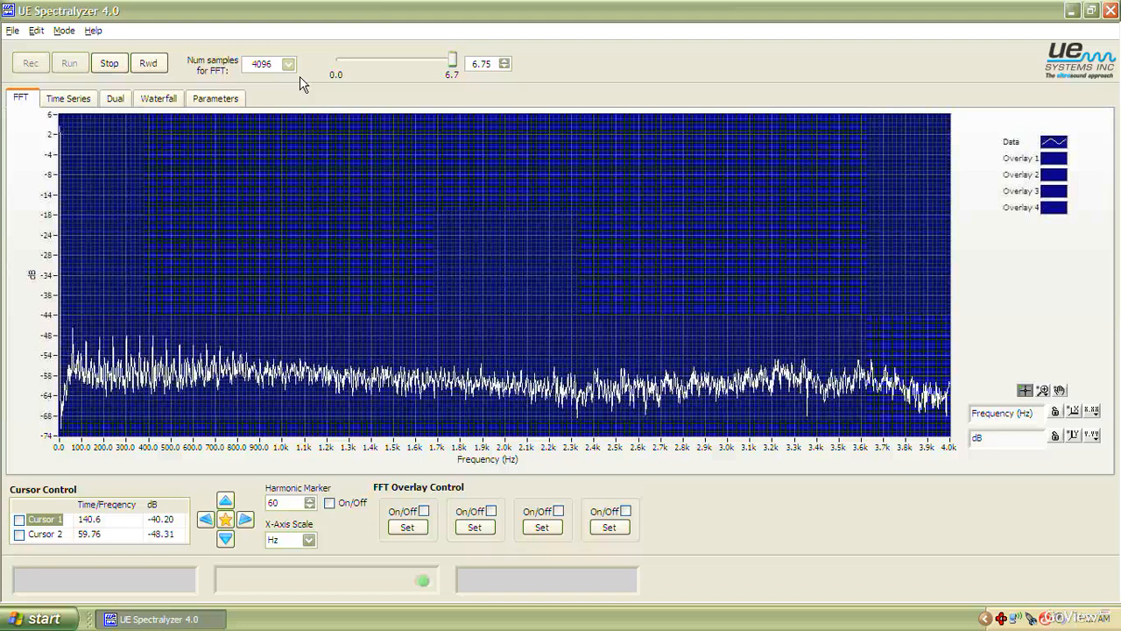
- Check the available numbers of samples for the FFT without changing the selection
click(294, 67)
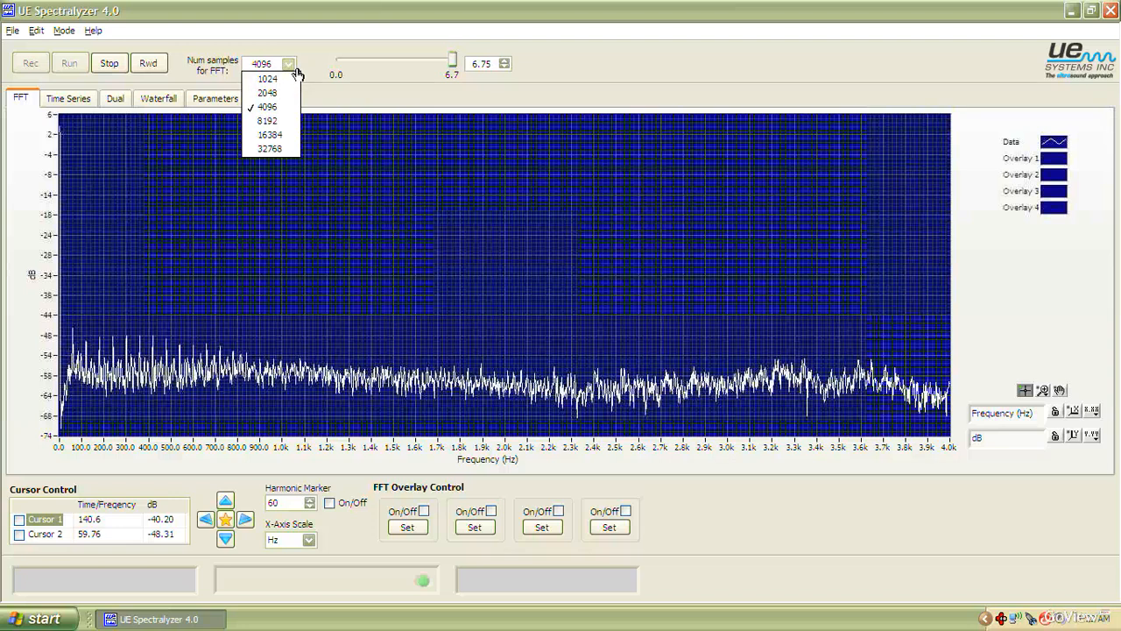
click(294, 68)
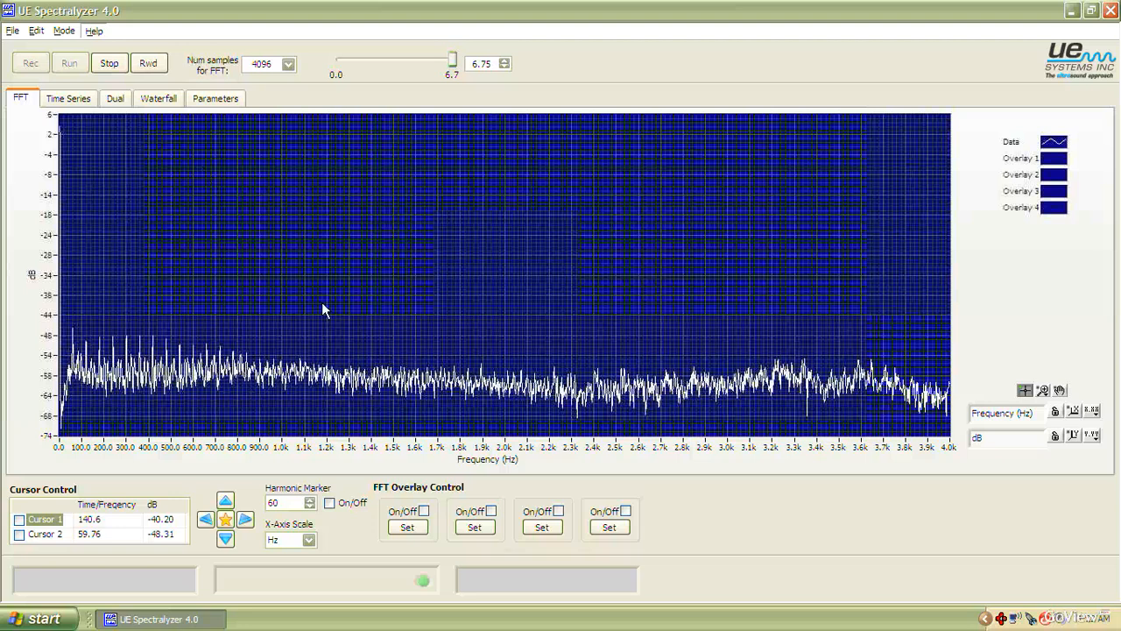
- Display the context help for the FFT graph, read its notes on bins, cursors, scales and palettes, and close it
key(ctrl+h)
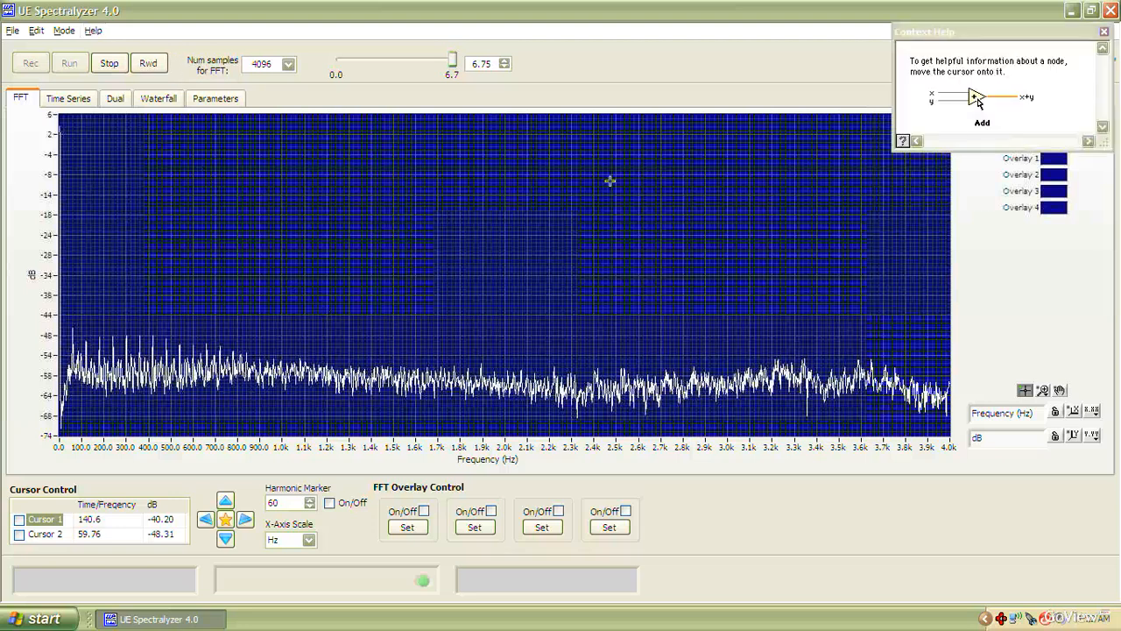
mouse_move(800, 190)
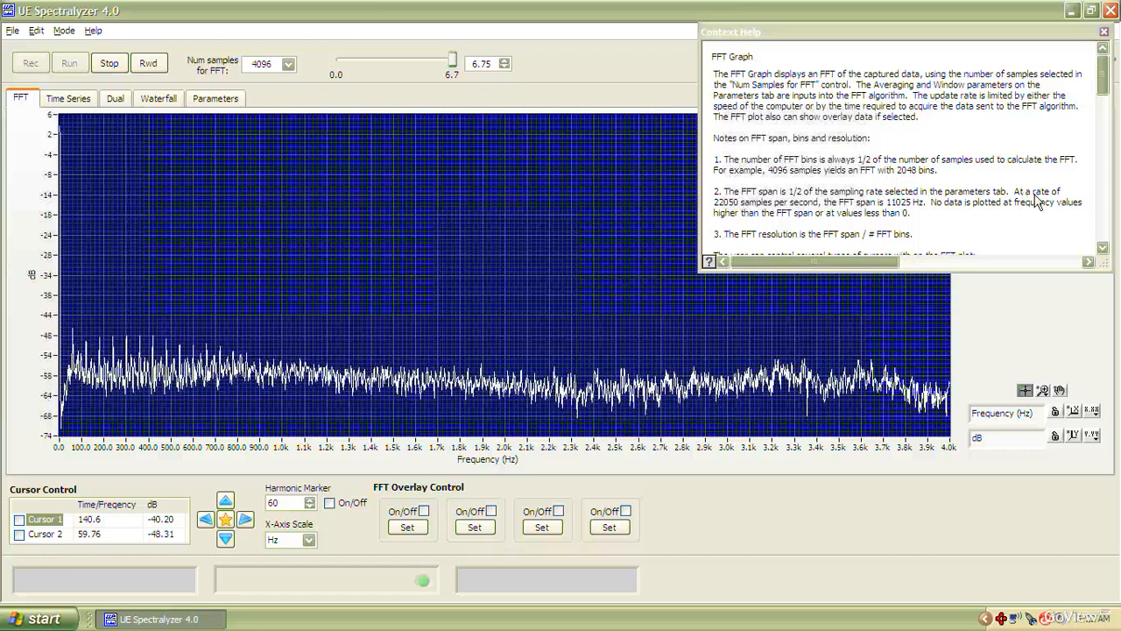
scroll(1110, 256, down, 8)
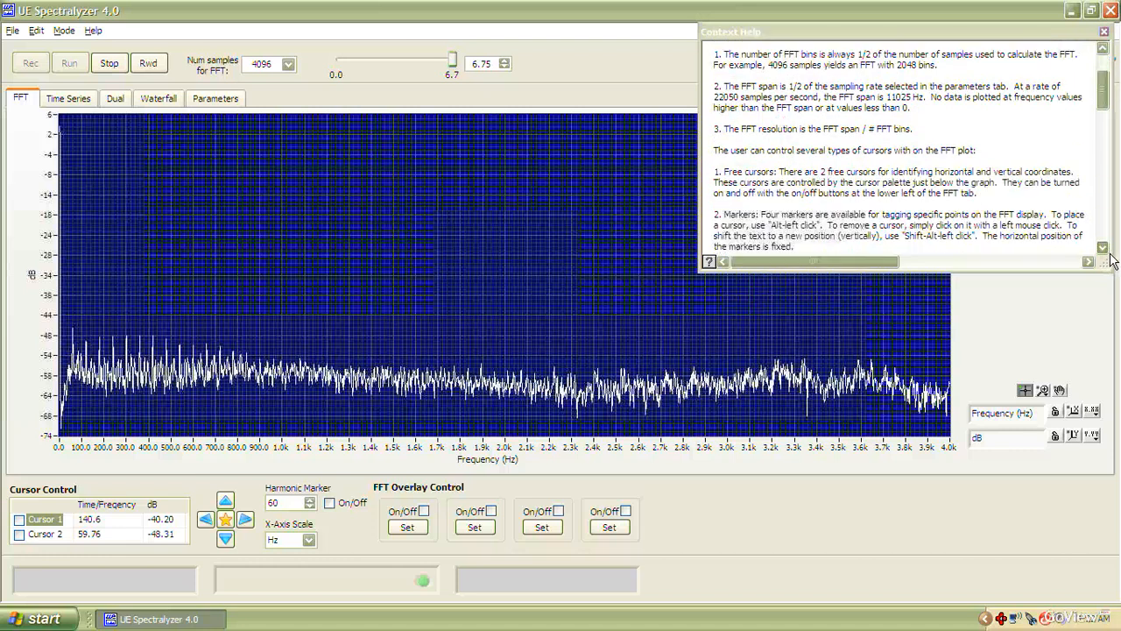
scroll(1110, 260, down, 8)
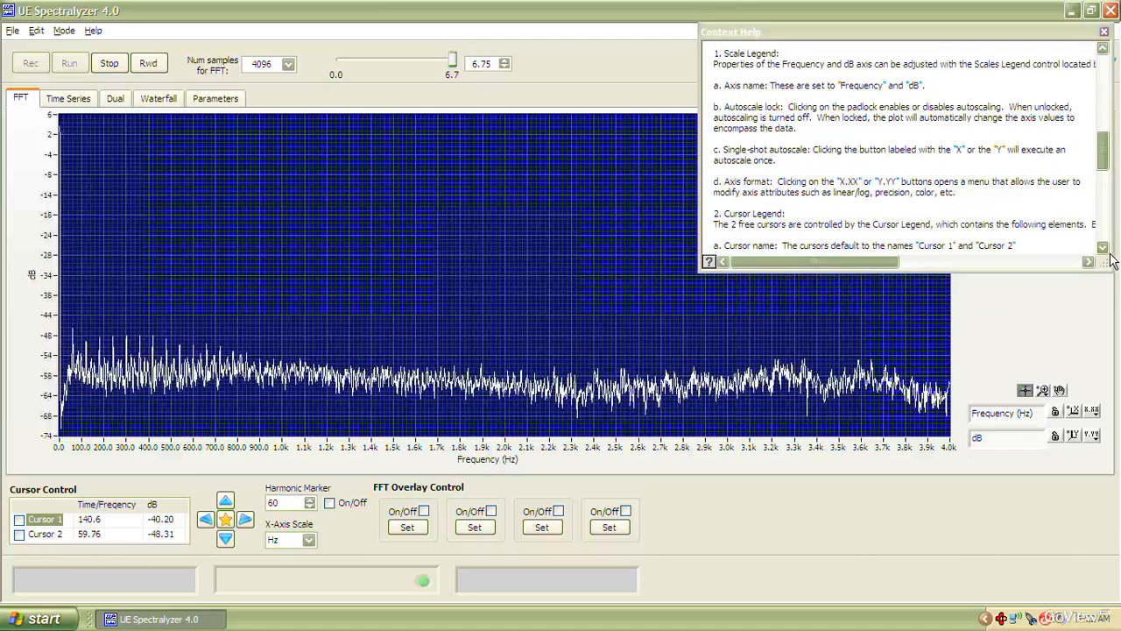
scroll(1110, 260, down, 8)
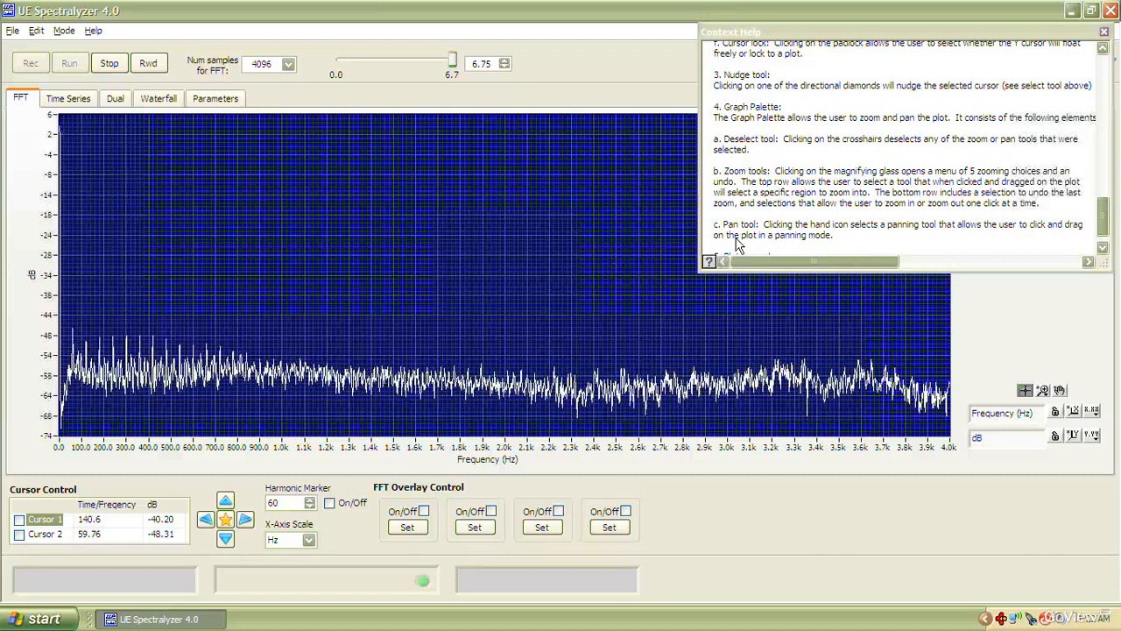
click(1104, 32)
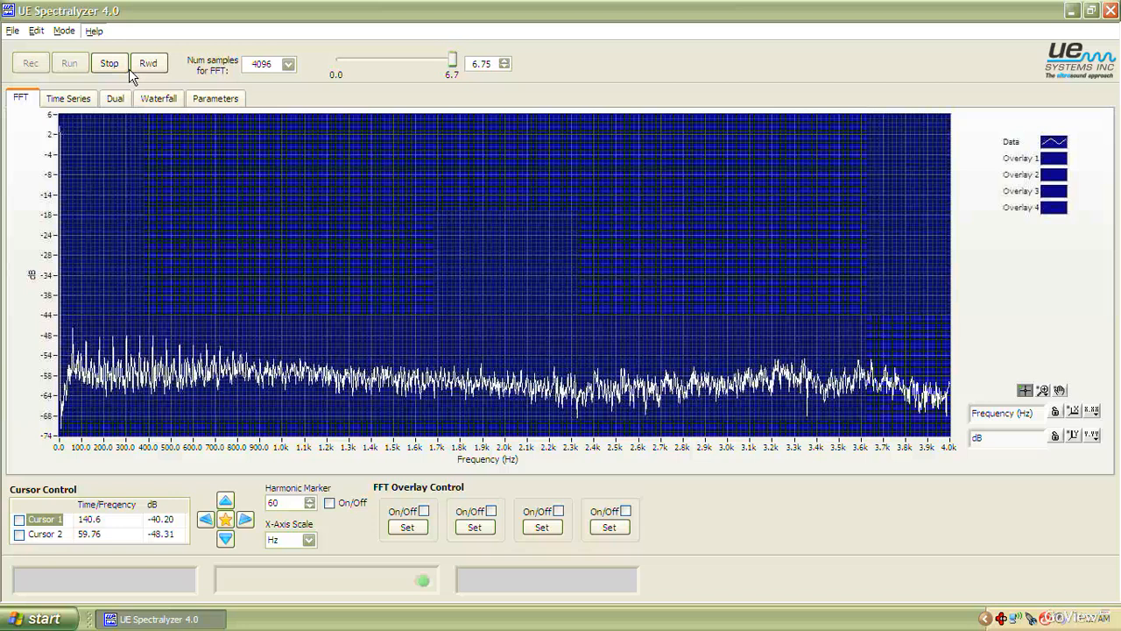
click(70, 31)
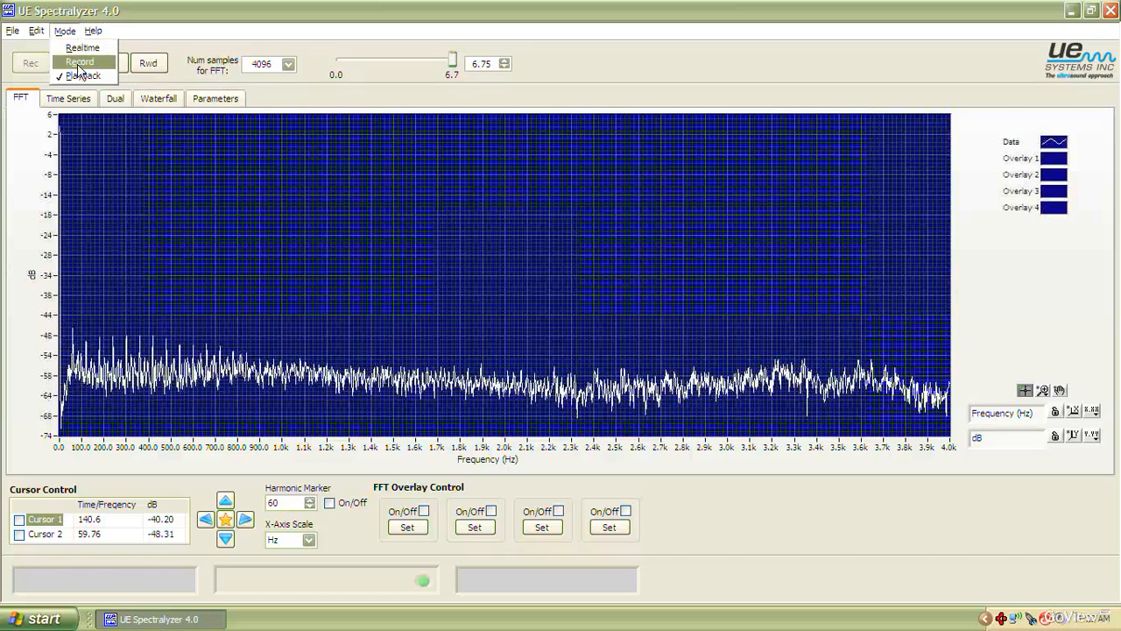
mouse_move(37, 31)
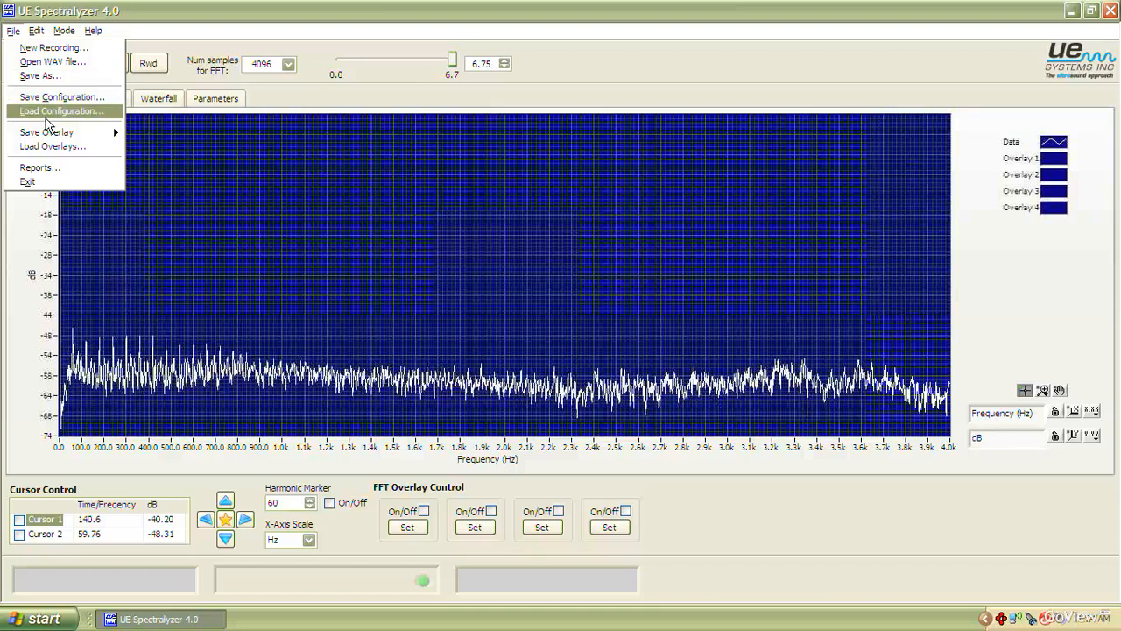
- Open the Reports window, review its FFT plot, averaging parameters, sound formats, WAV file path and notes, and close it
click(42, 168)
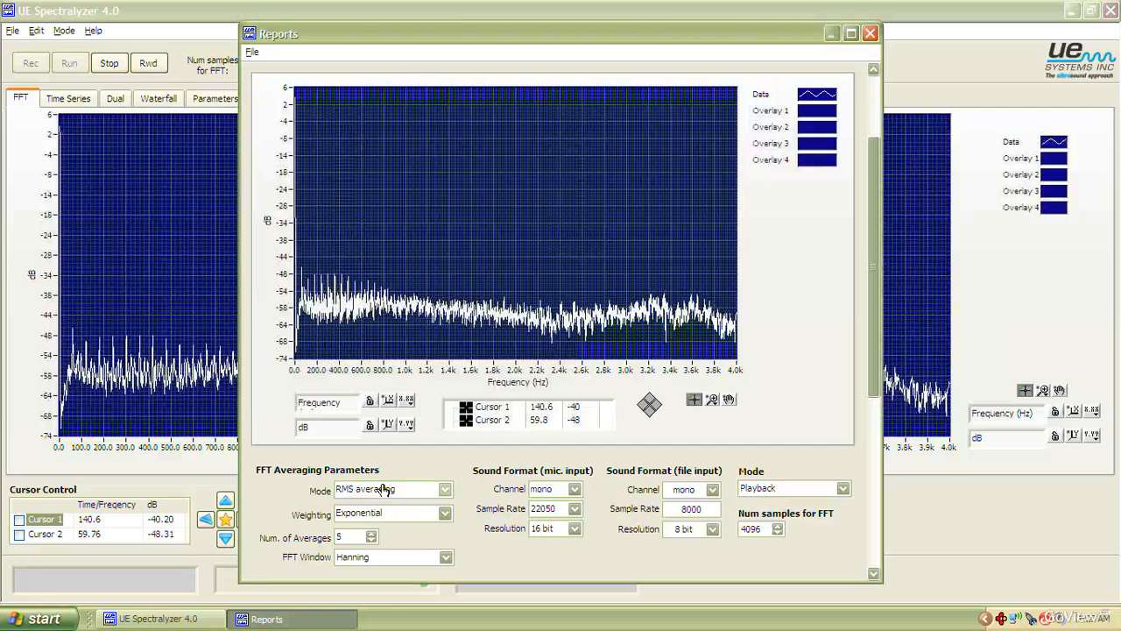
scroll(876, 560, down, 6)
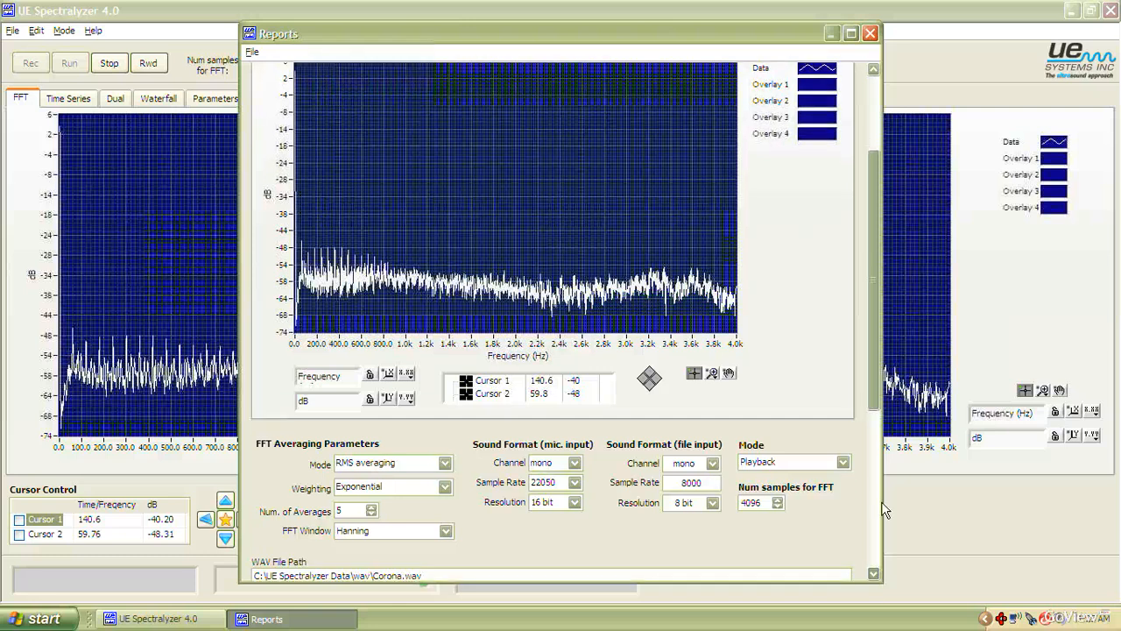
scroll(883, 508, down, 3)
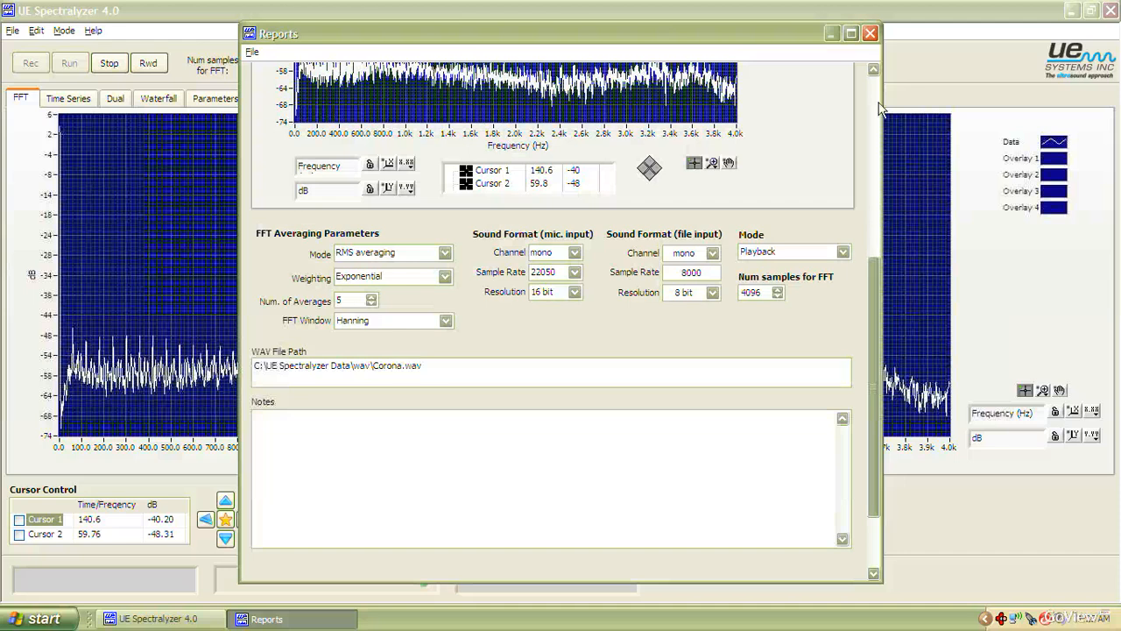
scroll(837, 103, up, 9)
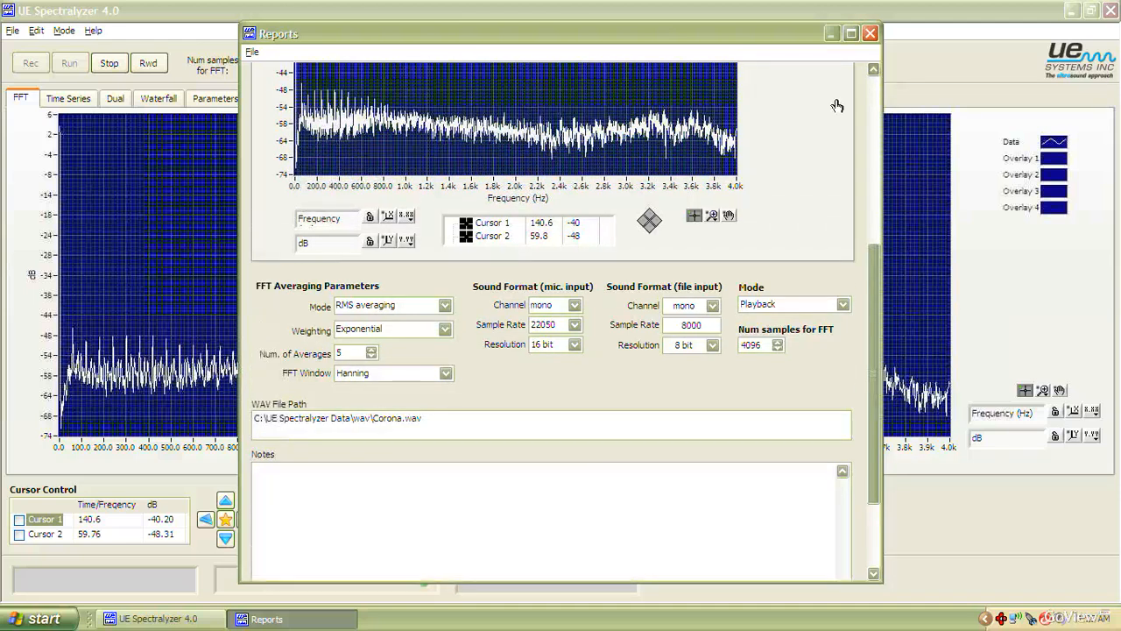
scroll(837, 104, up, 7)
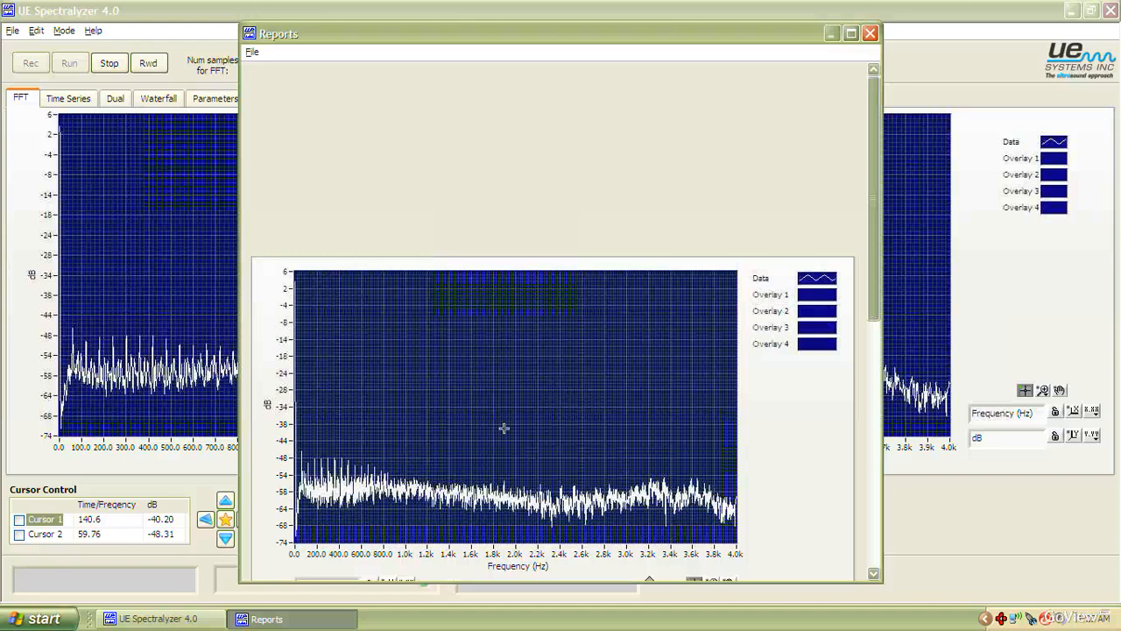
click(873, 574)
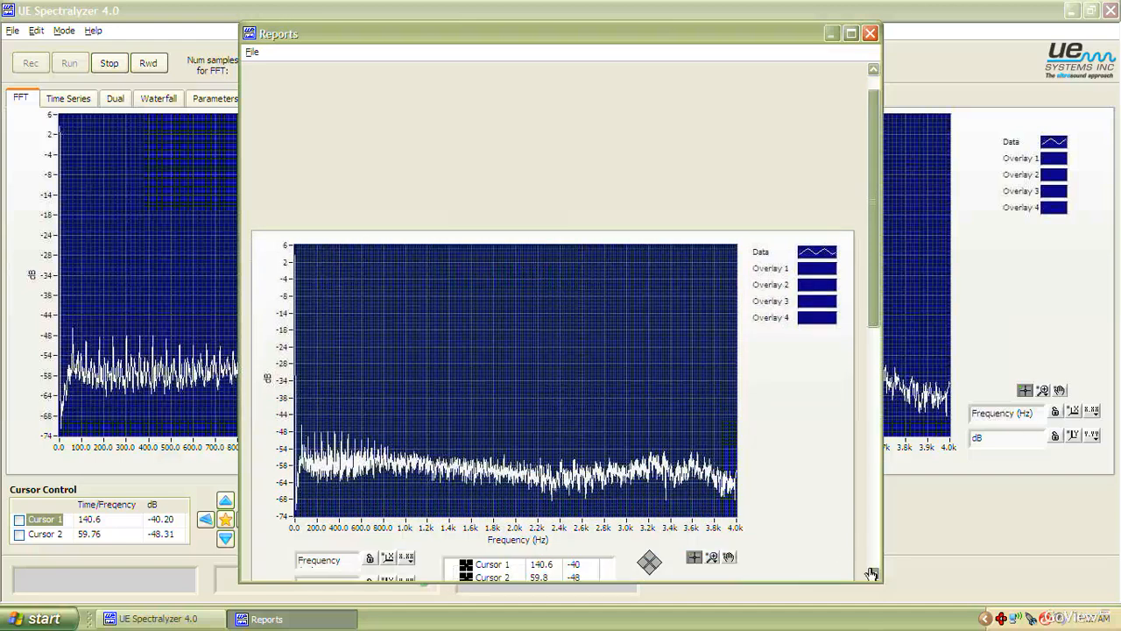
click(872, 573)
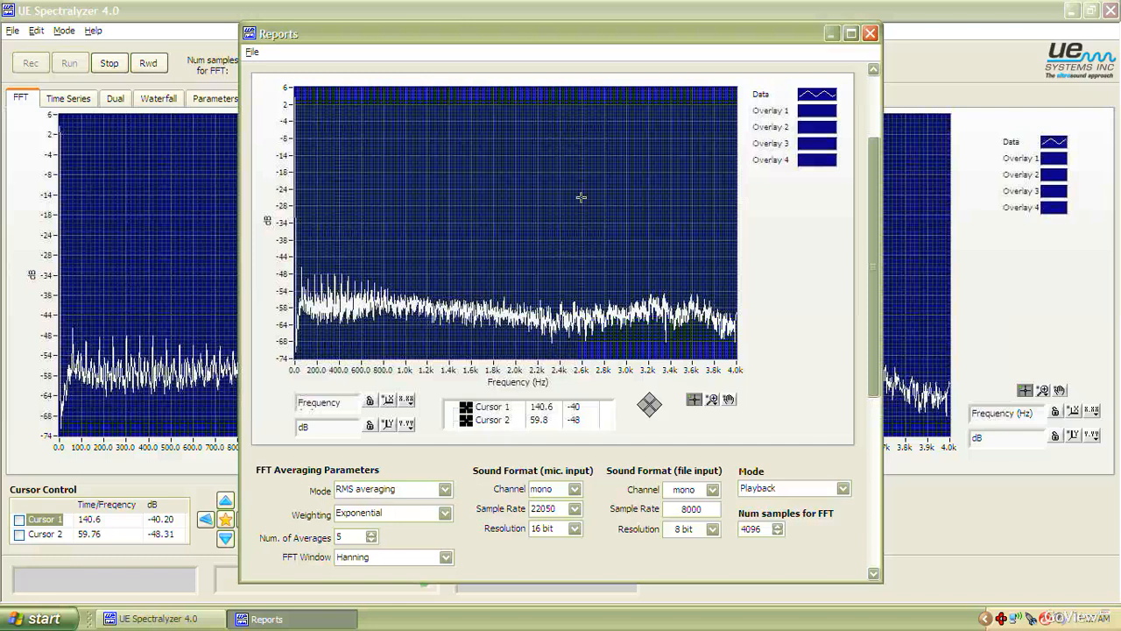
click(871, 33)
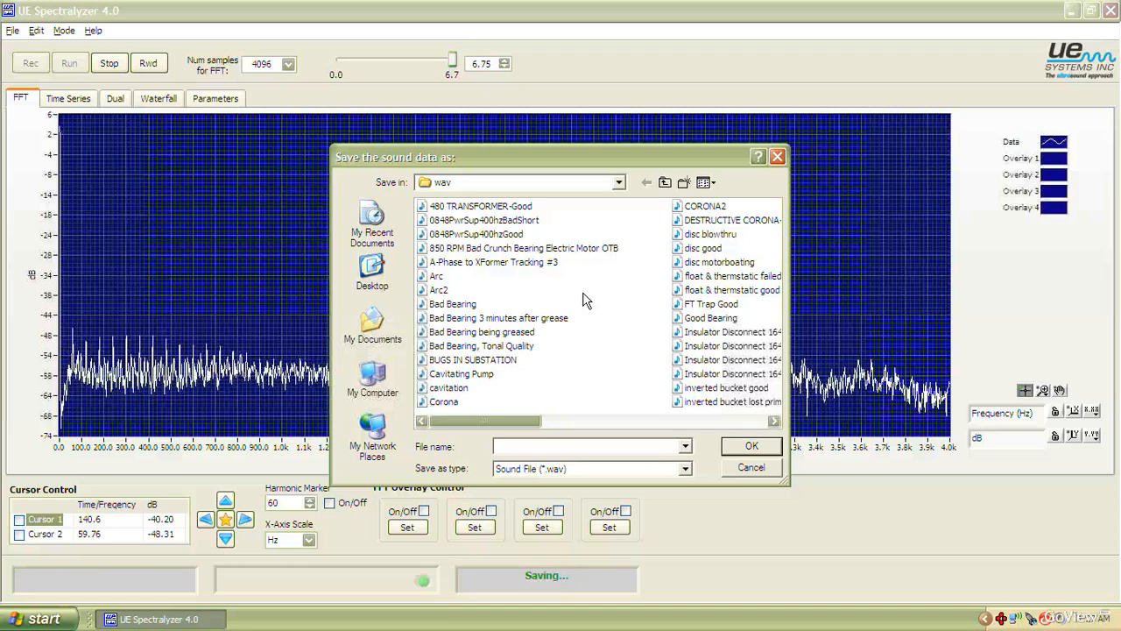
- Cancel saving the sound data as a WAV file
click(748, 469)
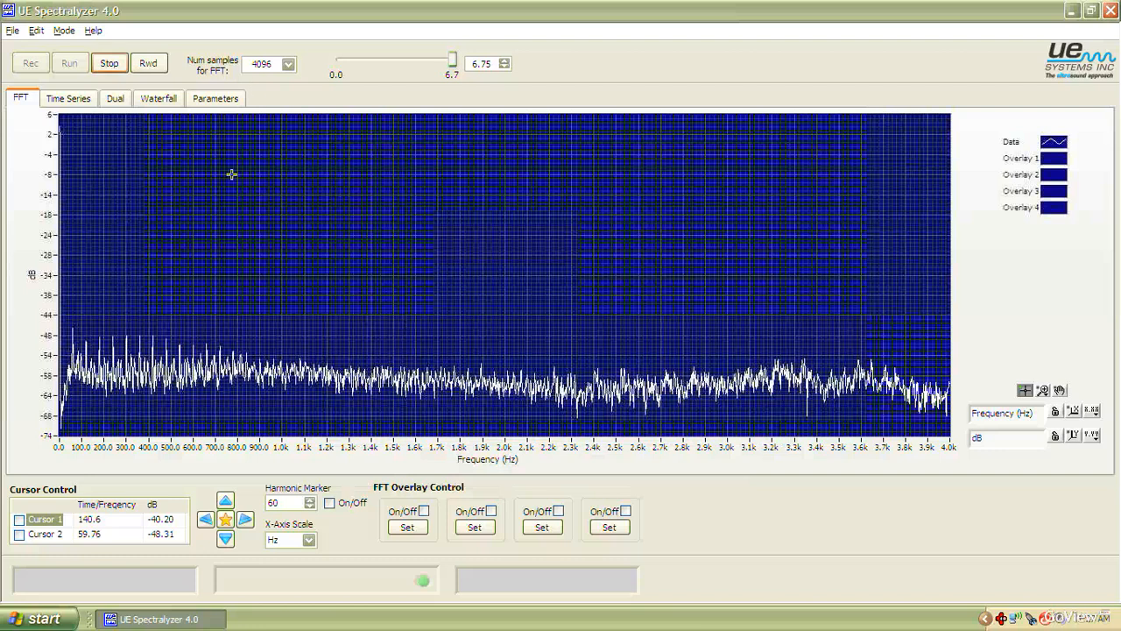